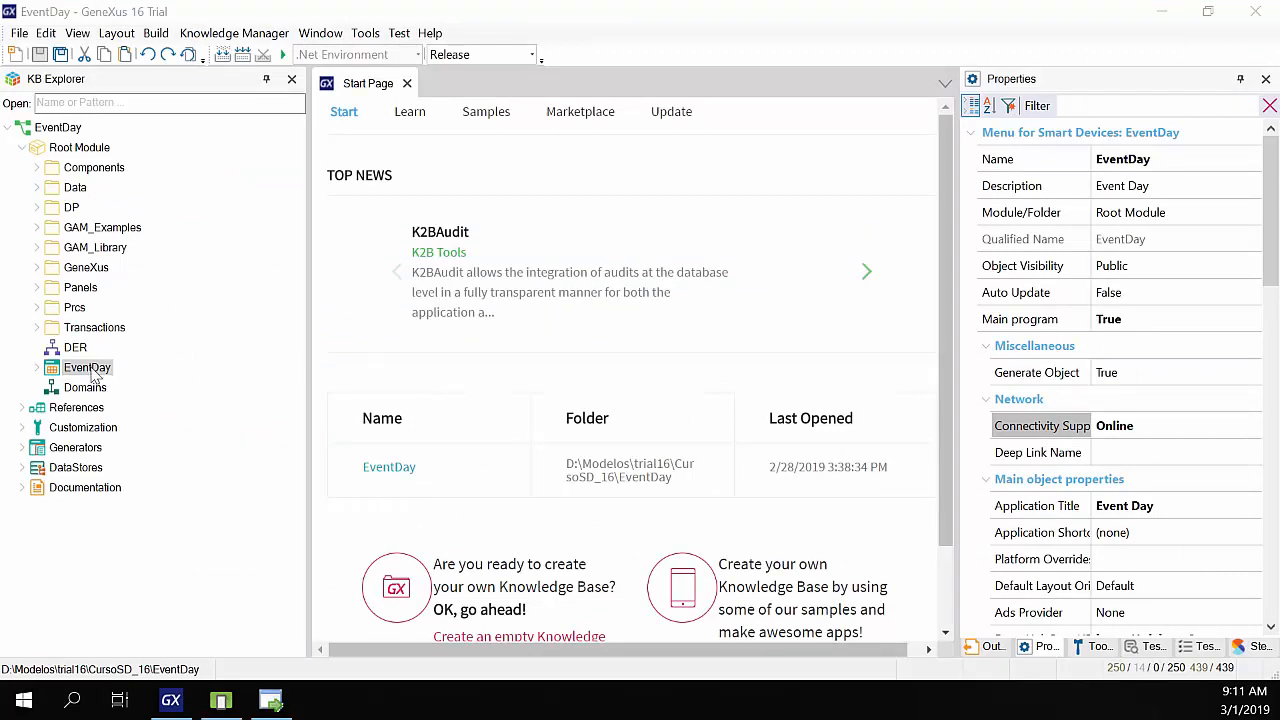
click(50, 128)
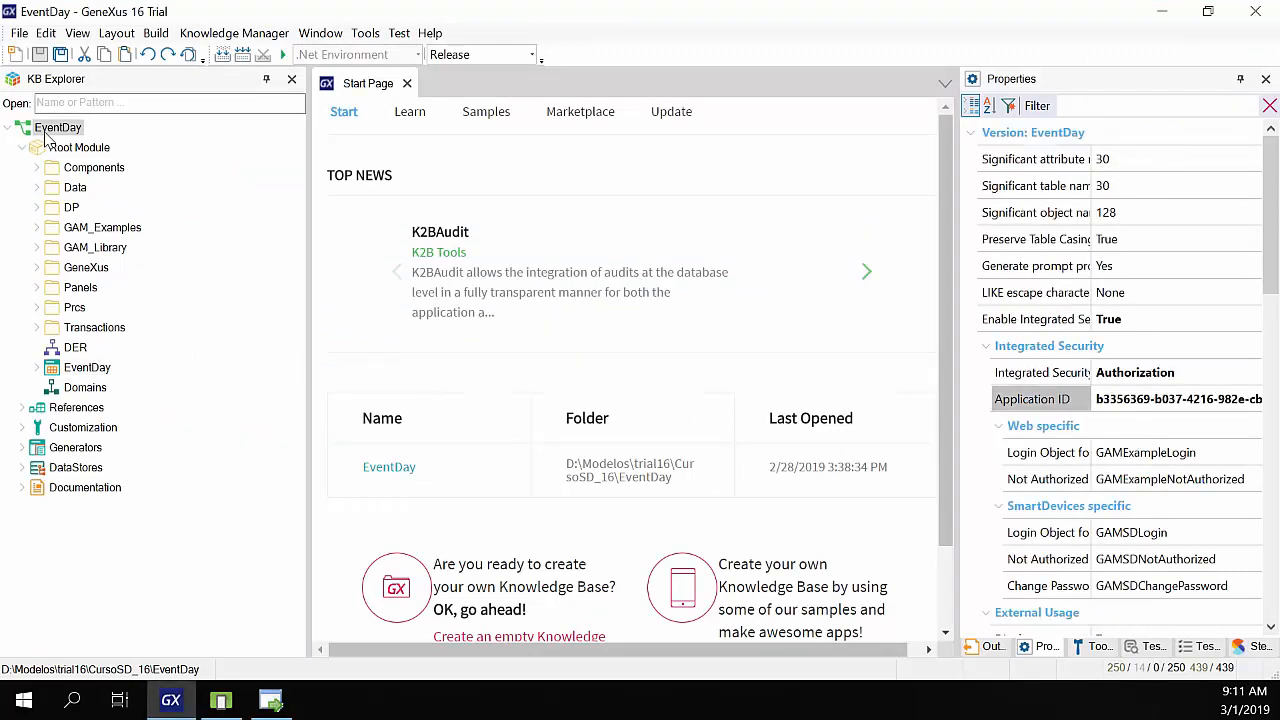
click(1010, 372)
drag(958, 375, 787, 375)
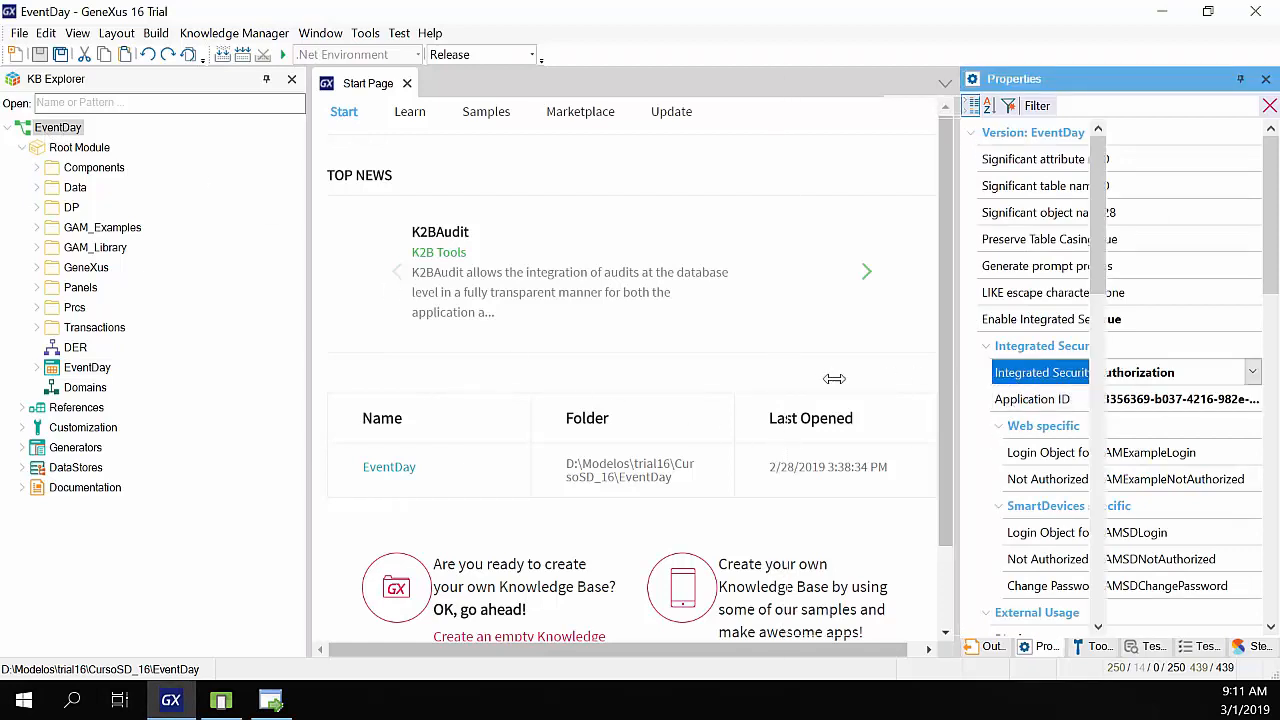
click(1251, 372)
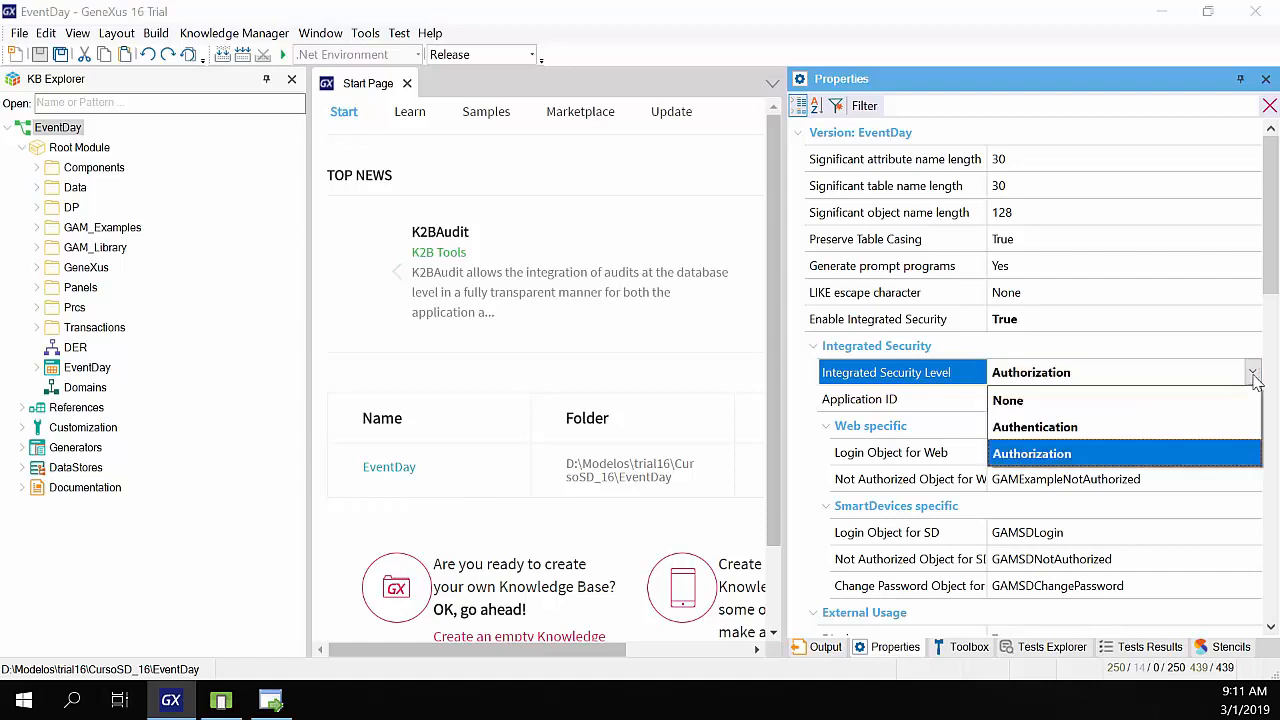
click(1031, 456)
drag(784, 372, 960, 372)
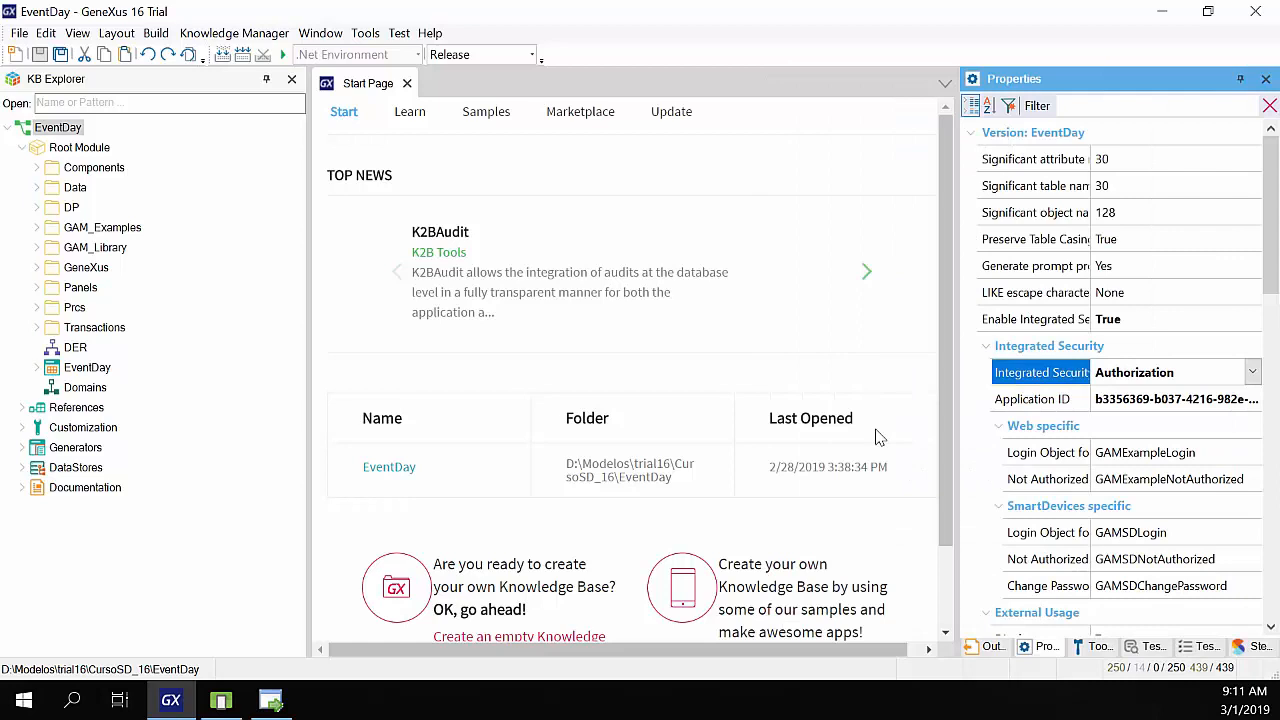
click(101, 369)
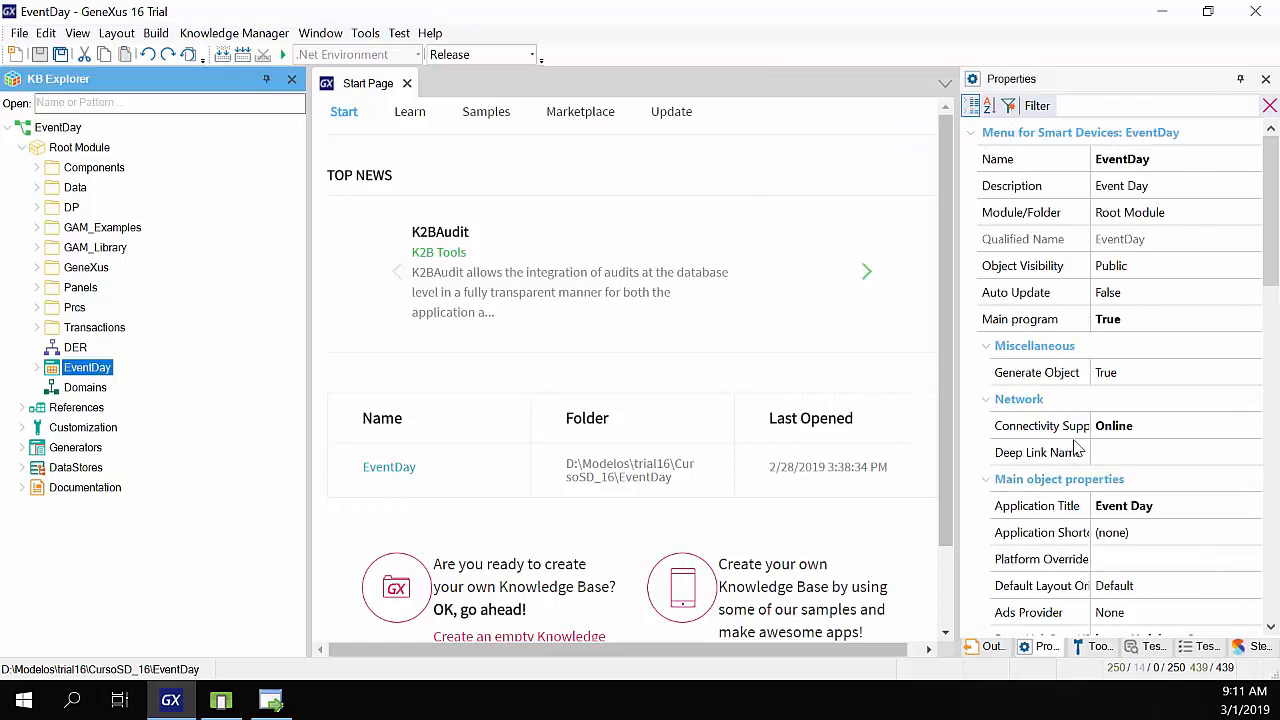
click(1078, 428)
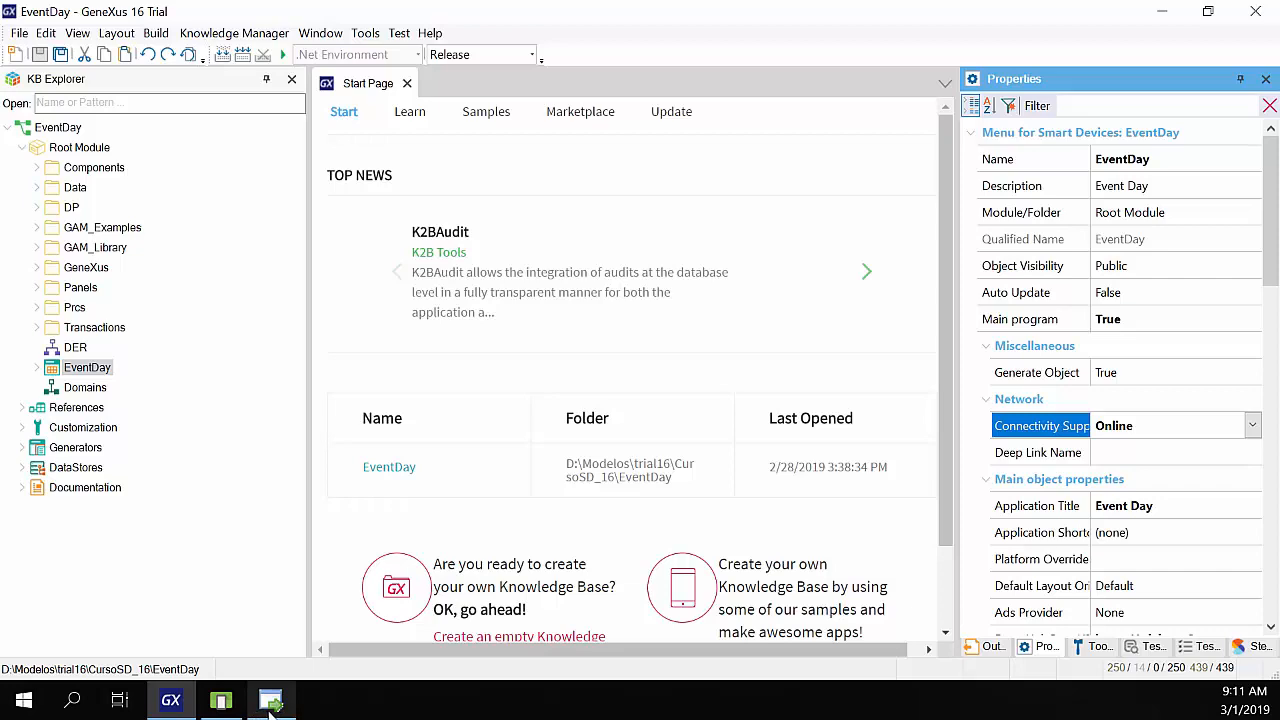
mouse_move(272, 704)
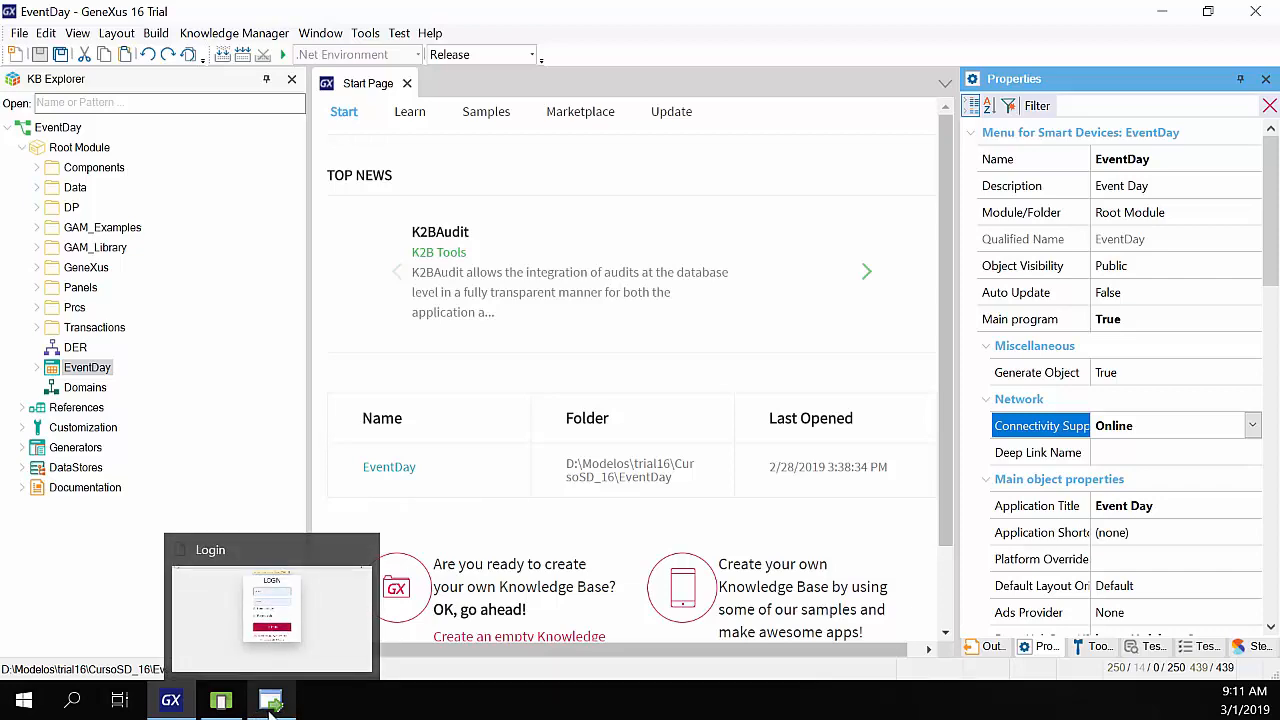
- Bring the Access Manager login window forward and sign in as the administrator
click(272, 704)
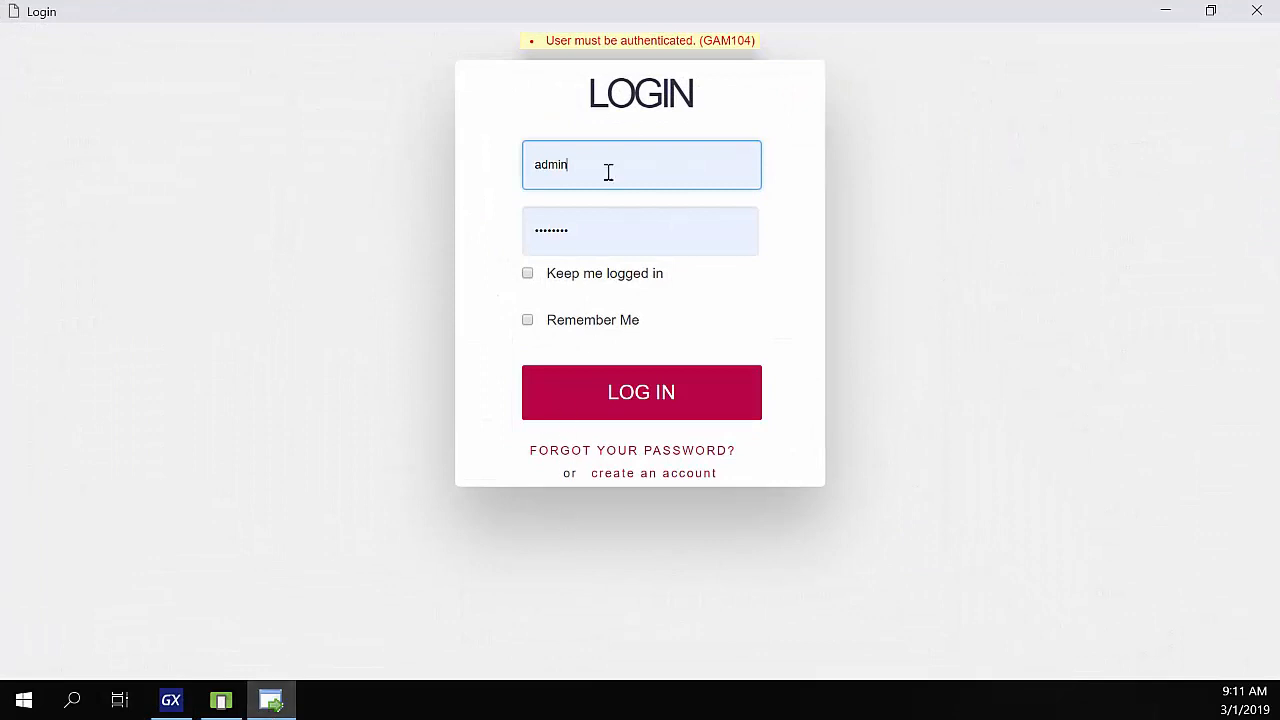
click(604, 394)
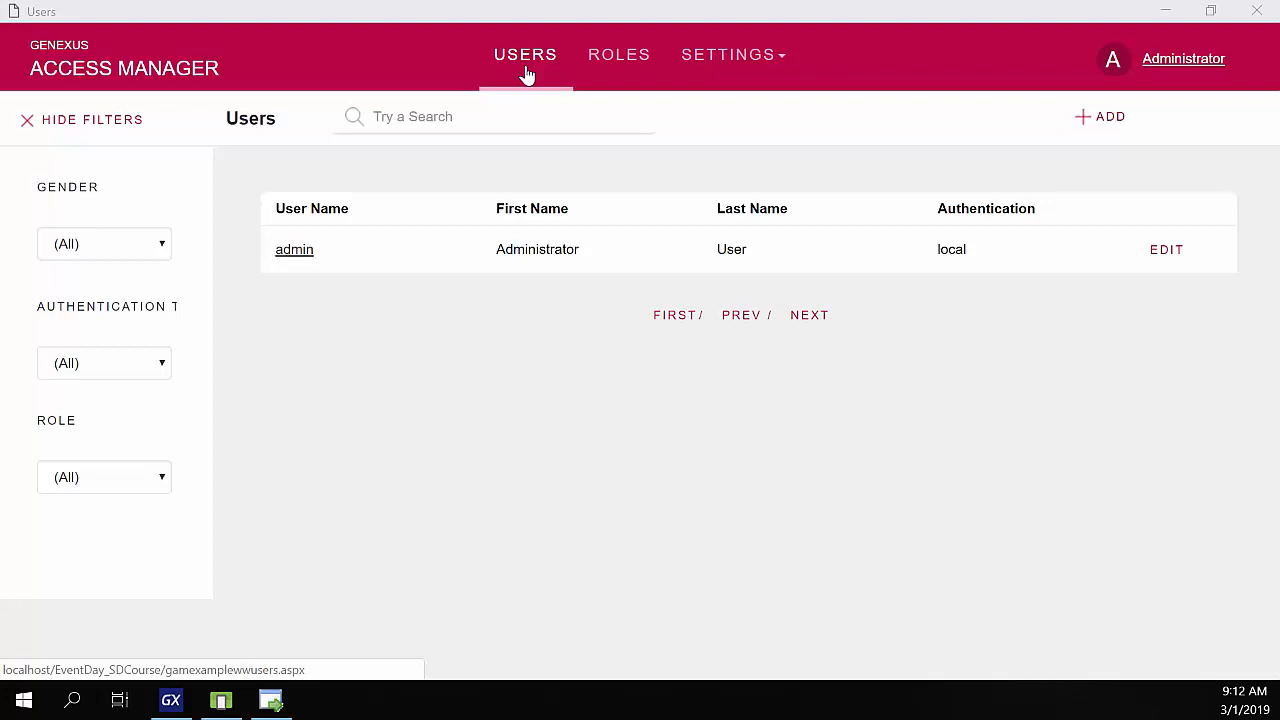
- View the Roles list, then go to the Applications list under Settings
click(621, 68)
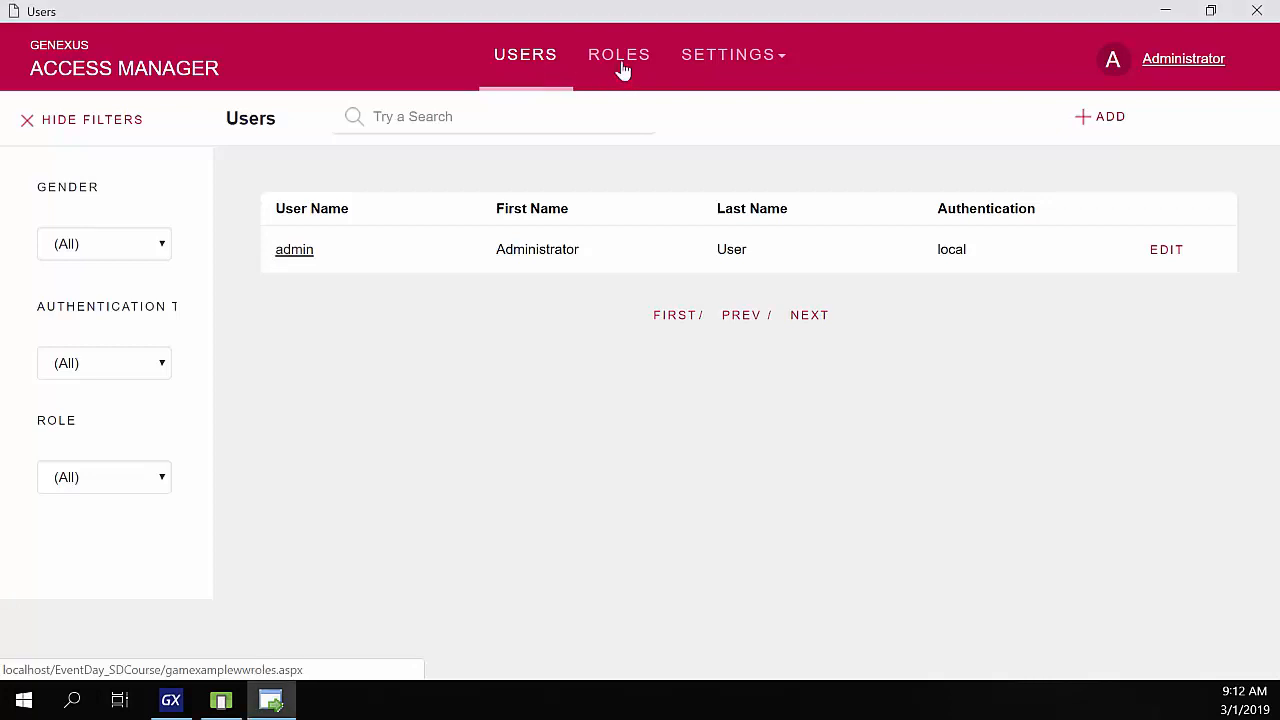
click(621, 68)
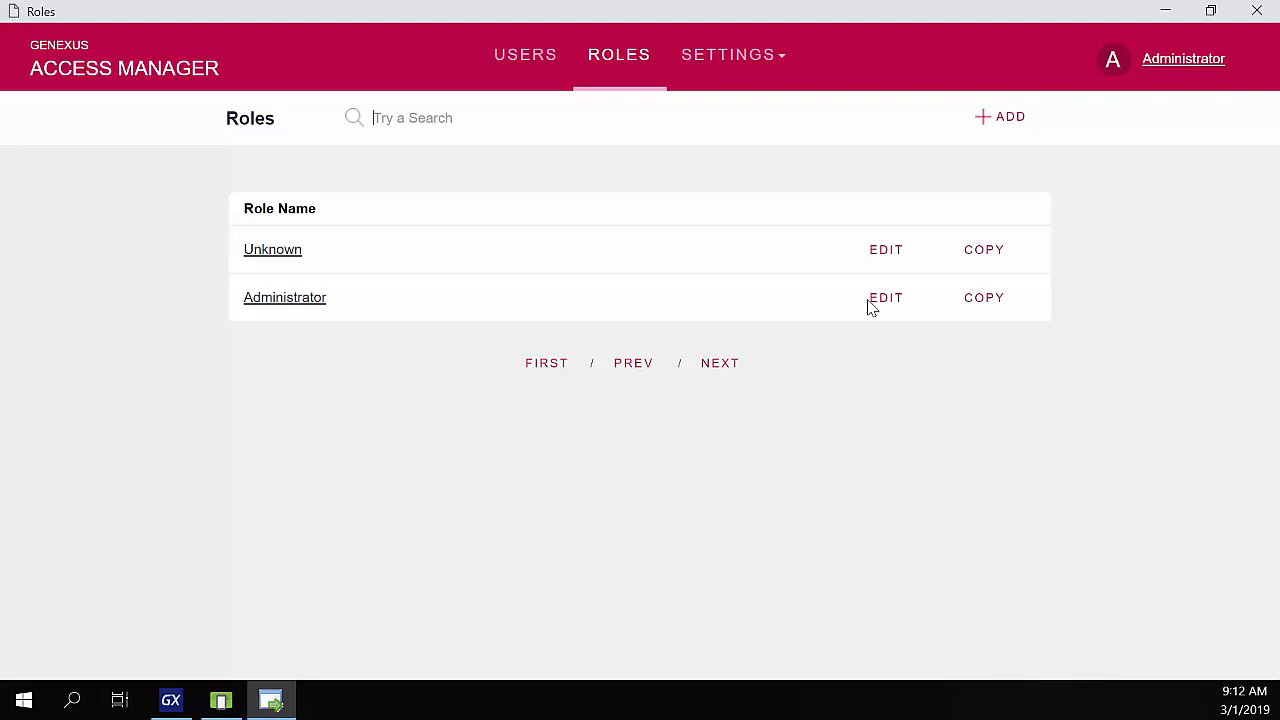
click(703, 69)
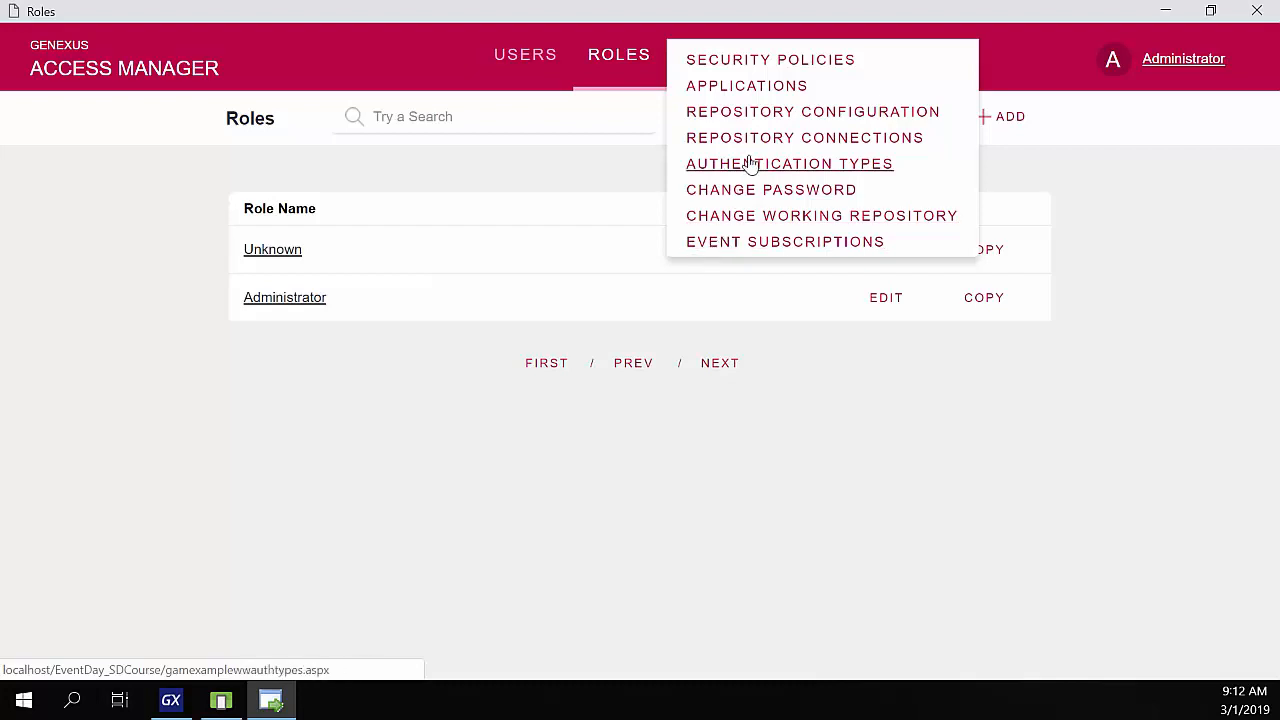
click(764, 89)
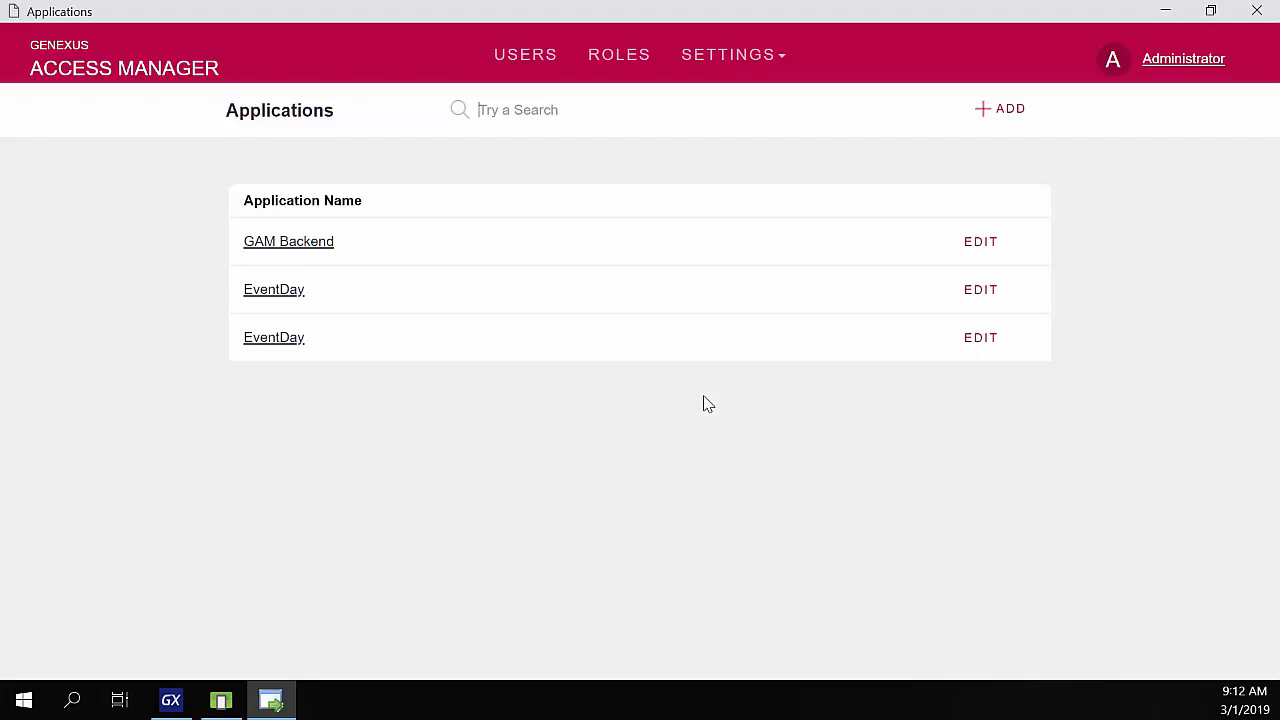
- Start a new authentication type, review the Type options, and cancel without adding one
click(726, 62)
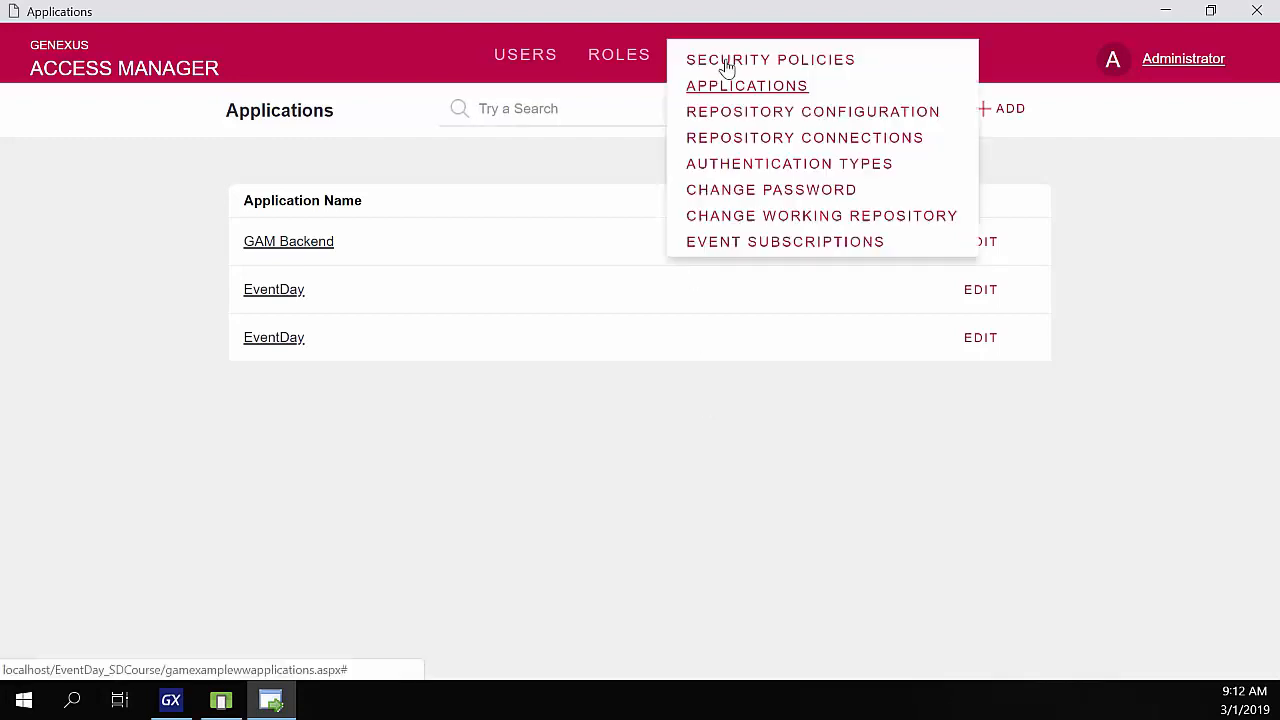
click(719, 167)
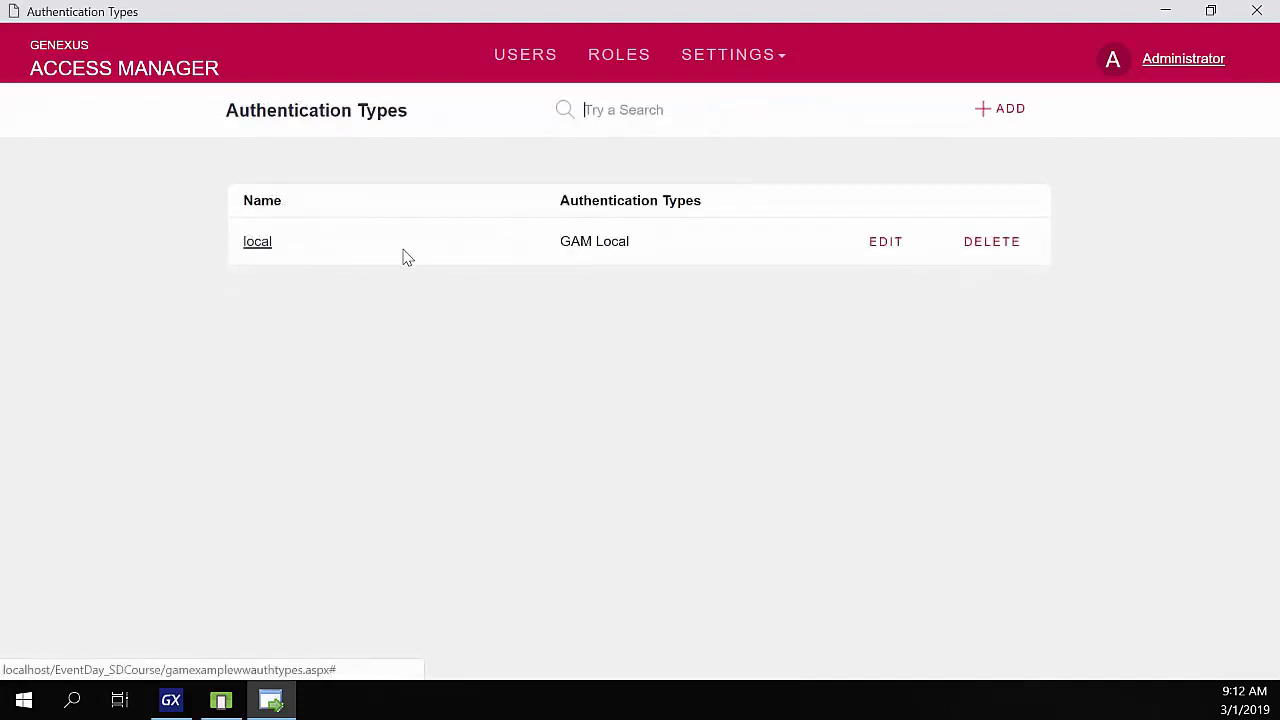
click(1003, 120)
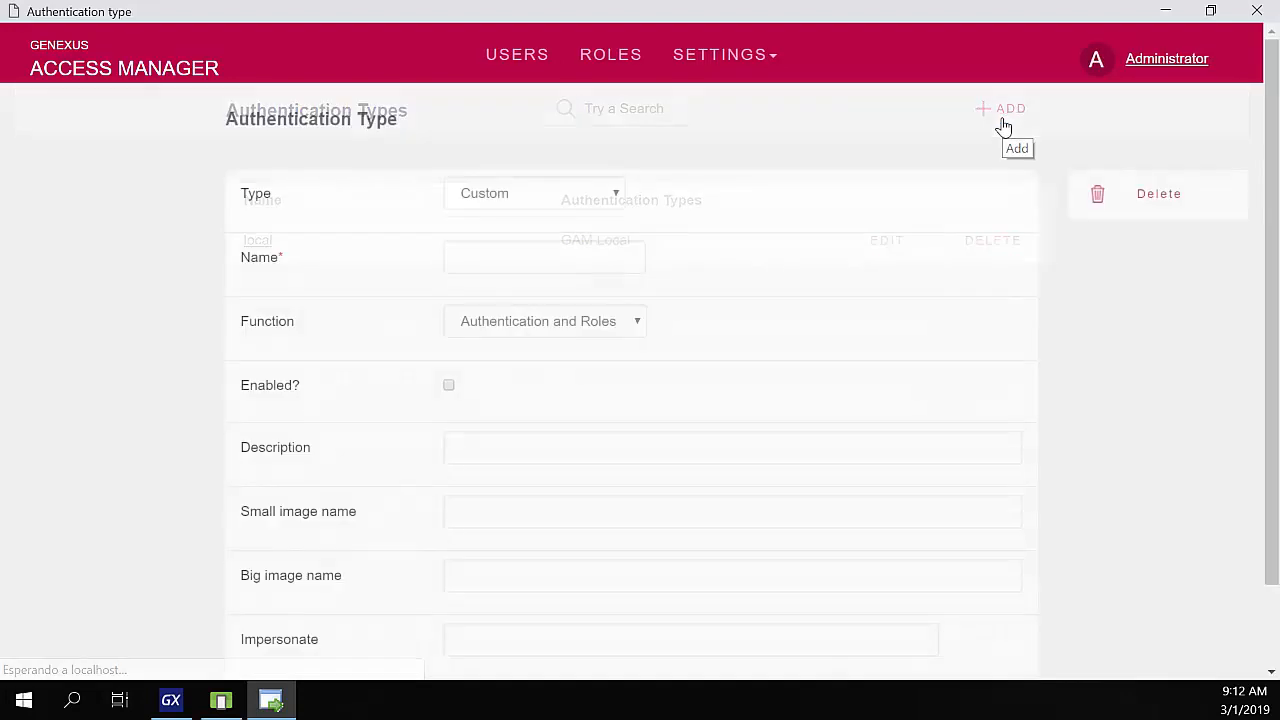
click(514, 196)
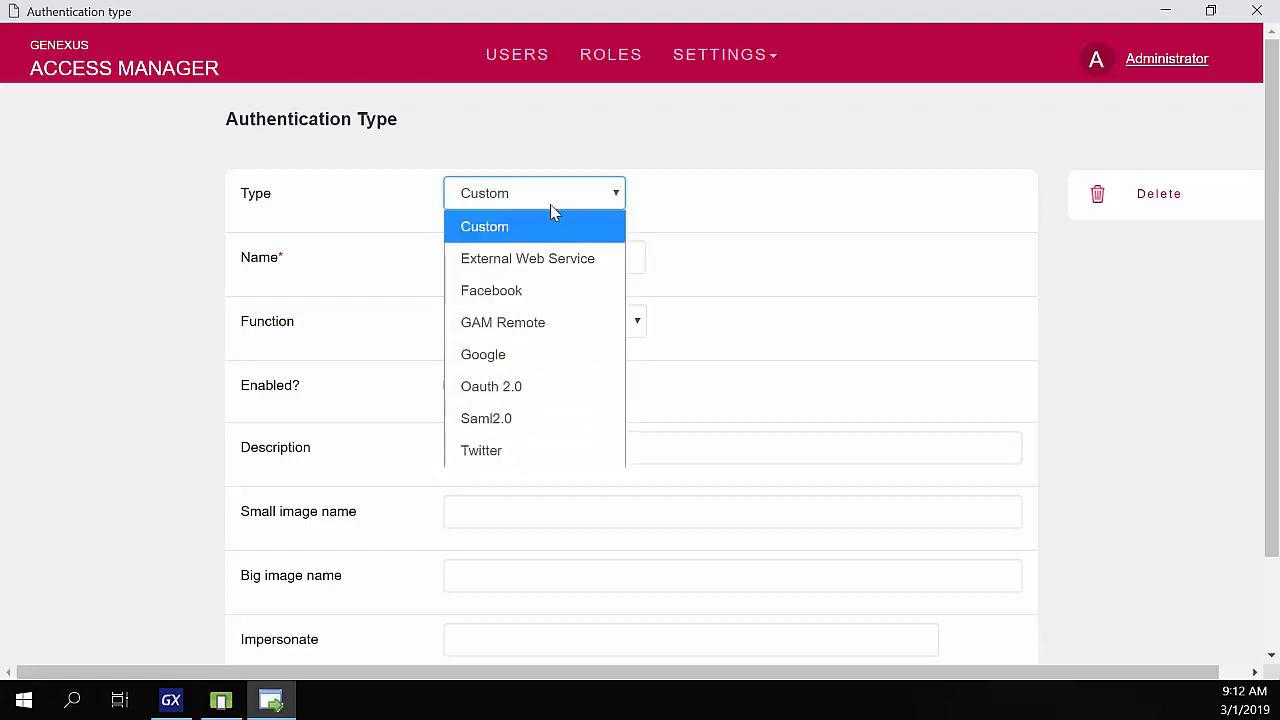
click(675, 207)
scroll(474, 223, down, 3)
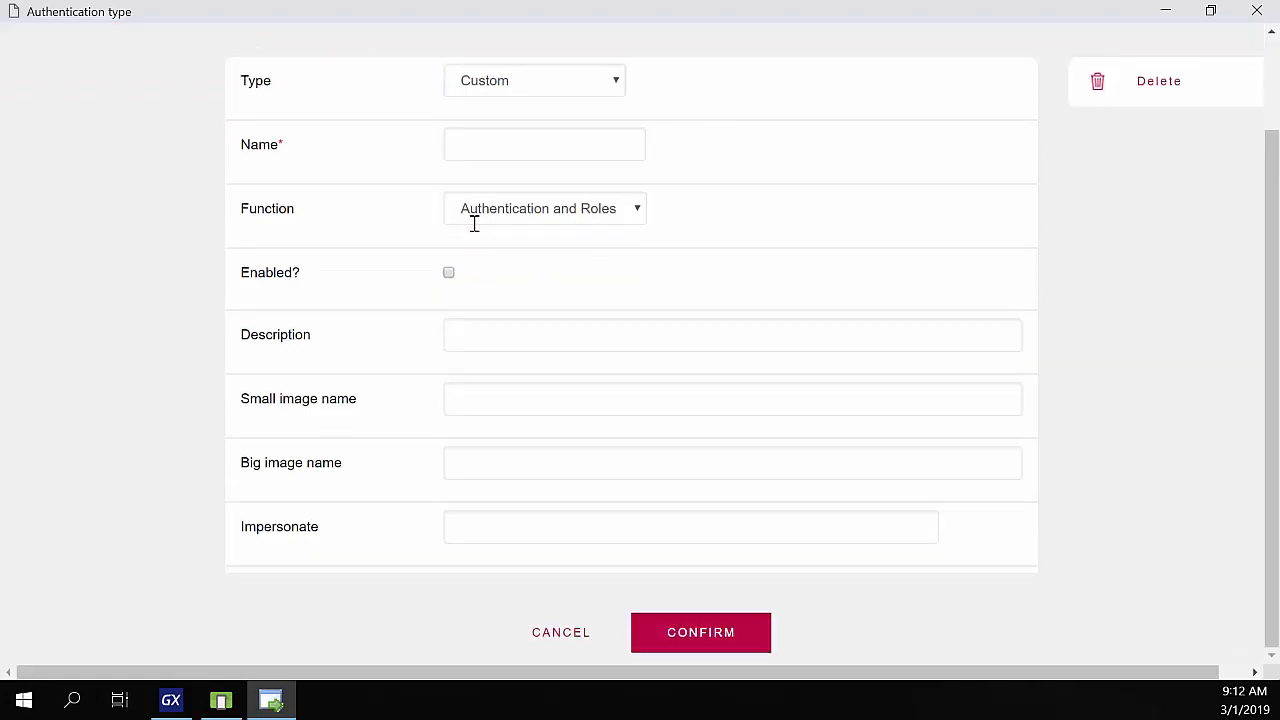
click(546, 644)
click(770, 57)
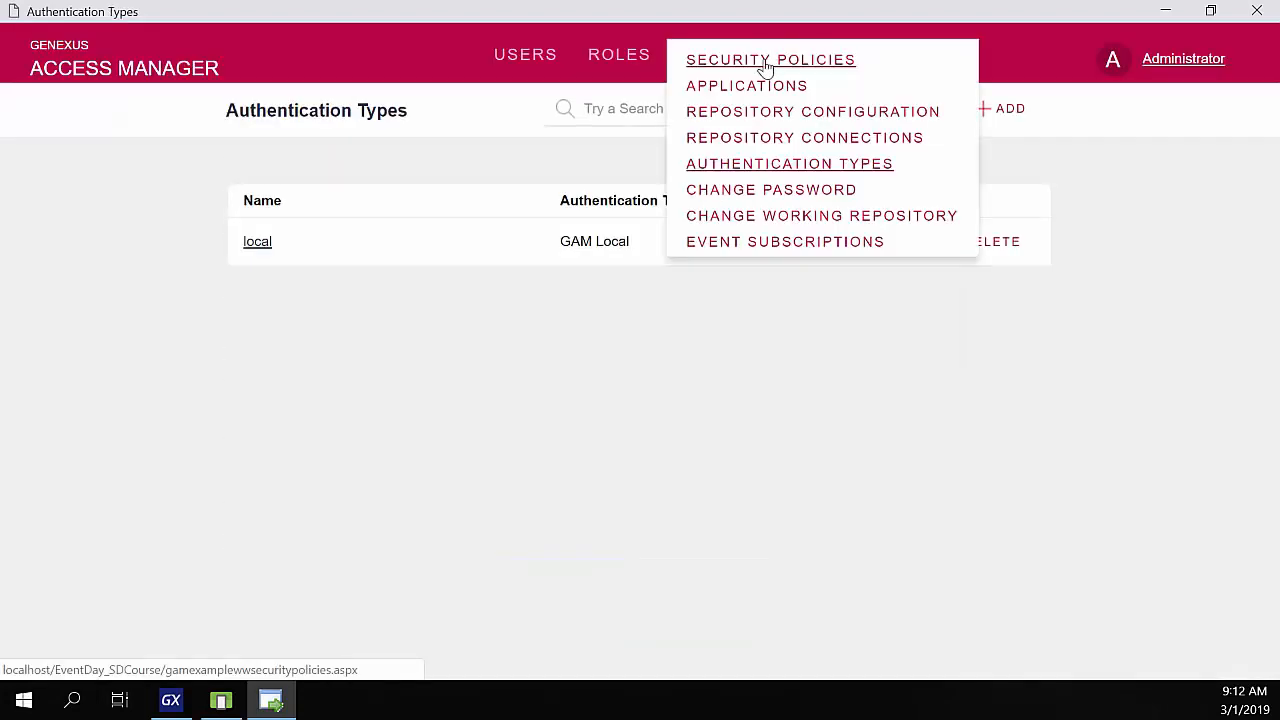
- Review the Default Security Policy's token expiry, password change period and minimum length, then cancel
click(764, 46)
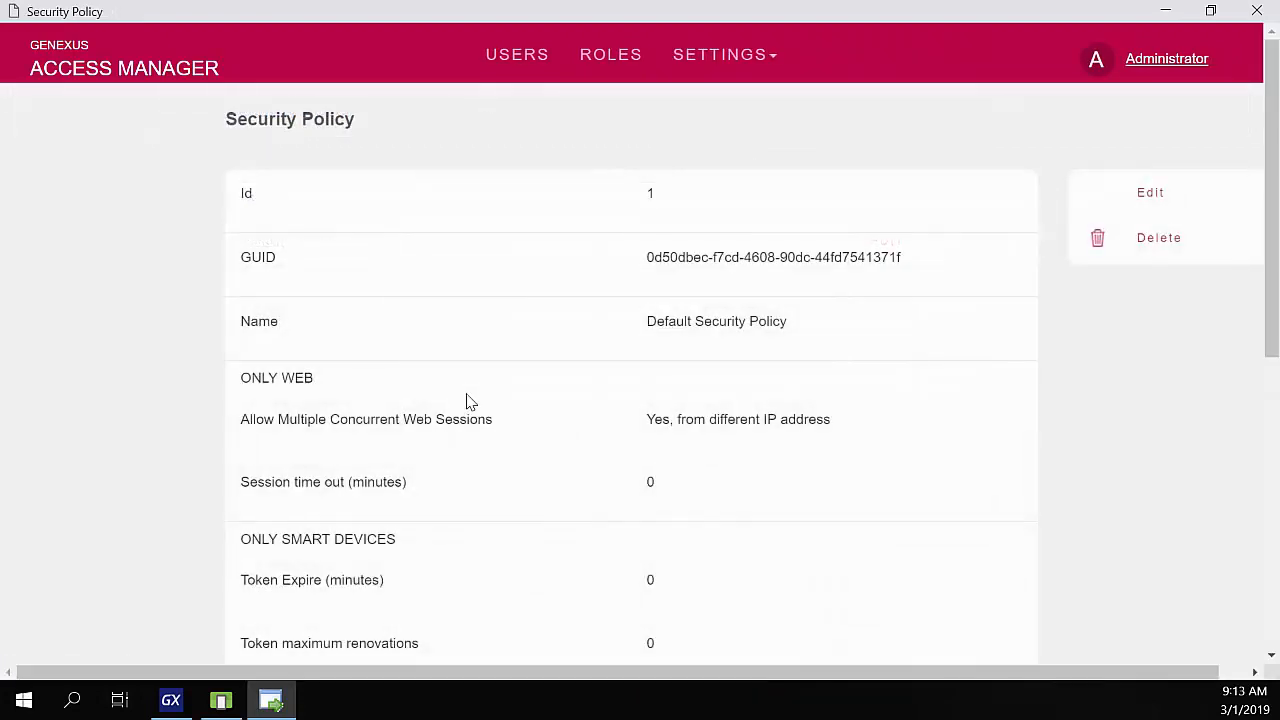
scroll(447, 626, down, 1)
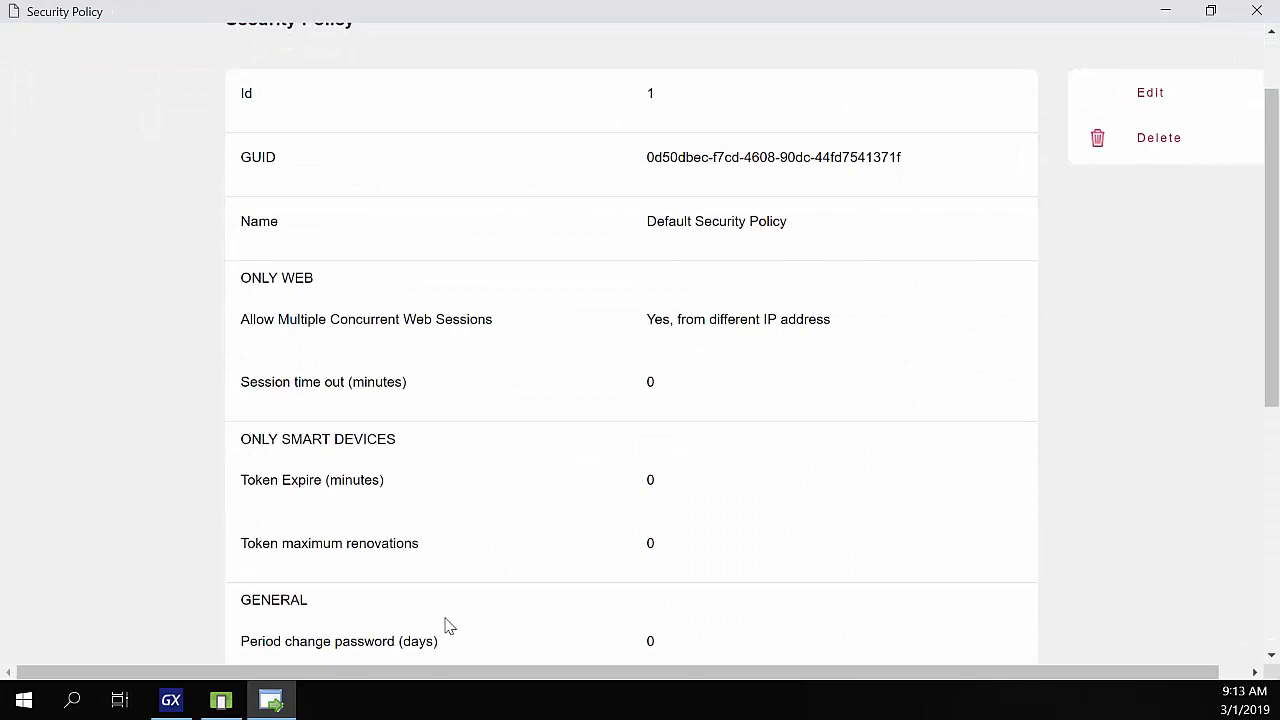
scroll(447, 626, down, 1)
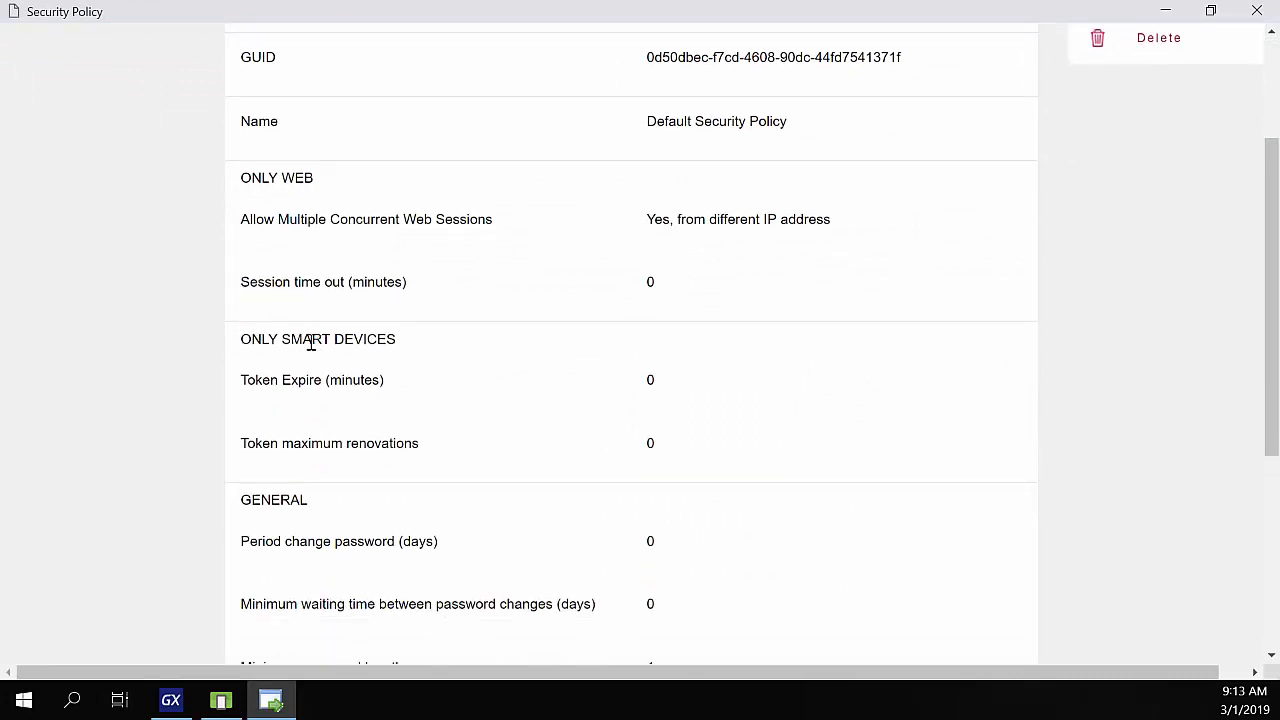
drag(277, 388, 372, 389)
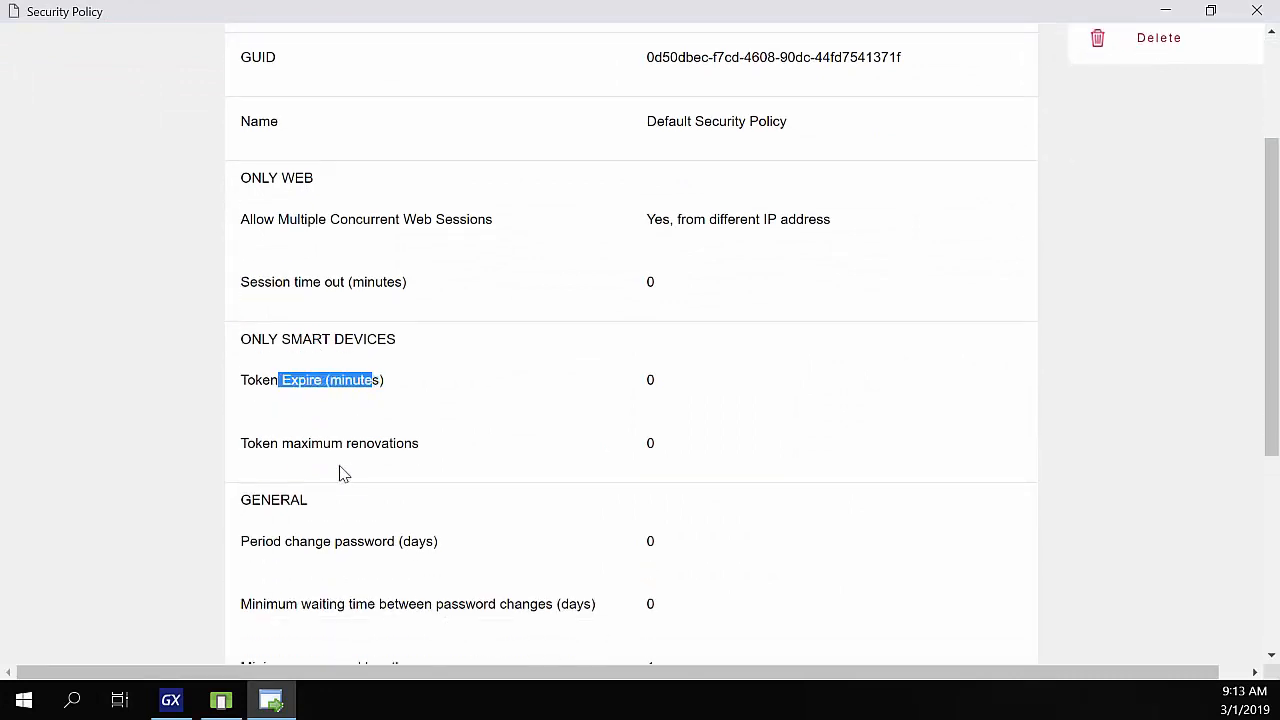
scroll(386, 563, down, 2)
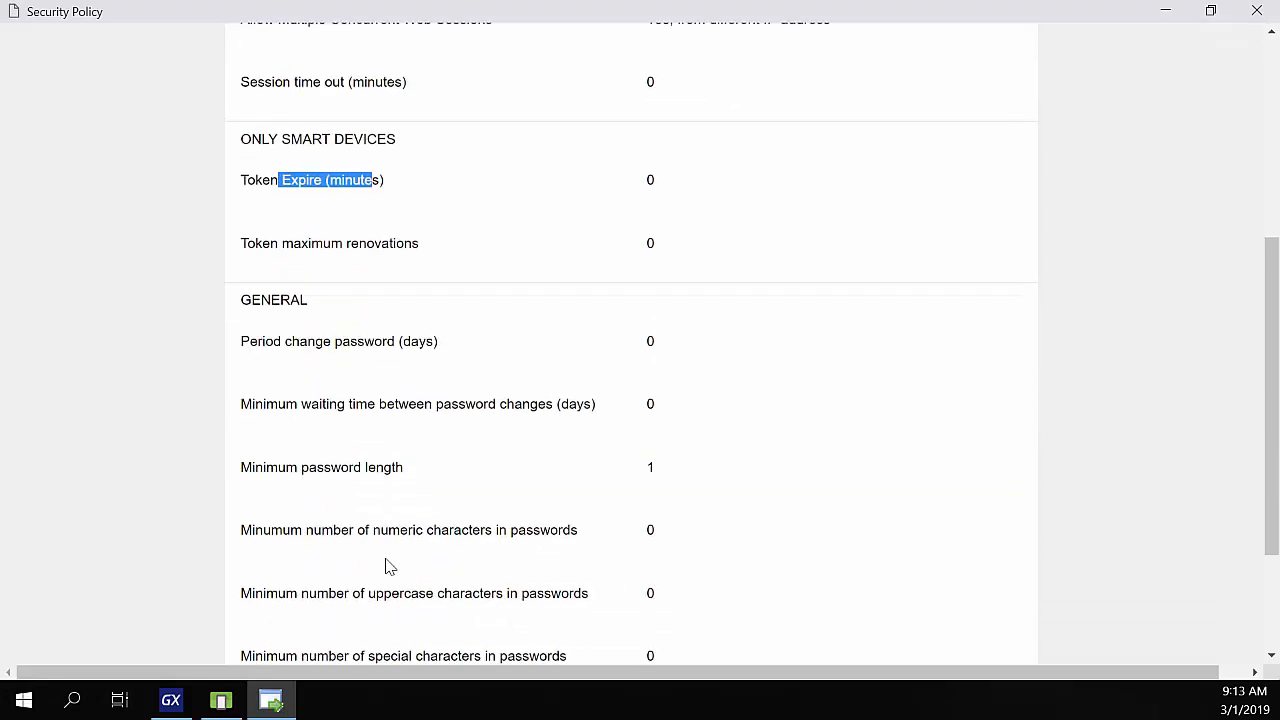
drag(275, 345, 411, 345)
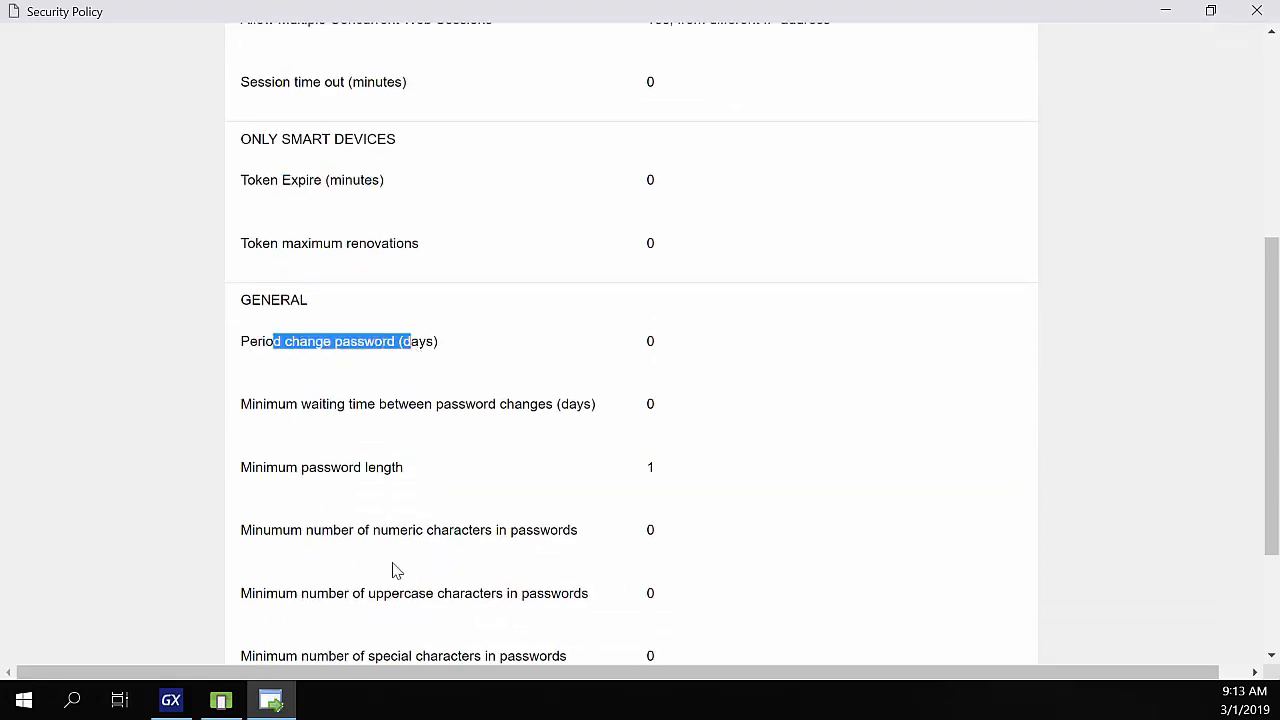
drag(256, 468, 410, 470)
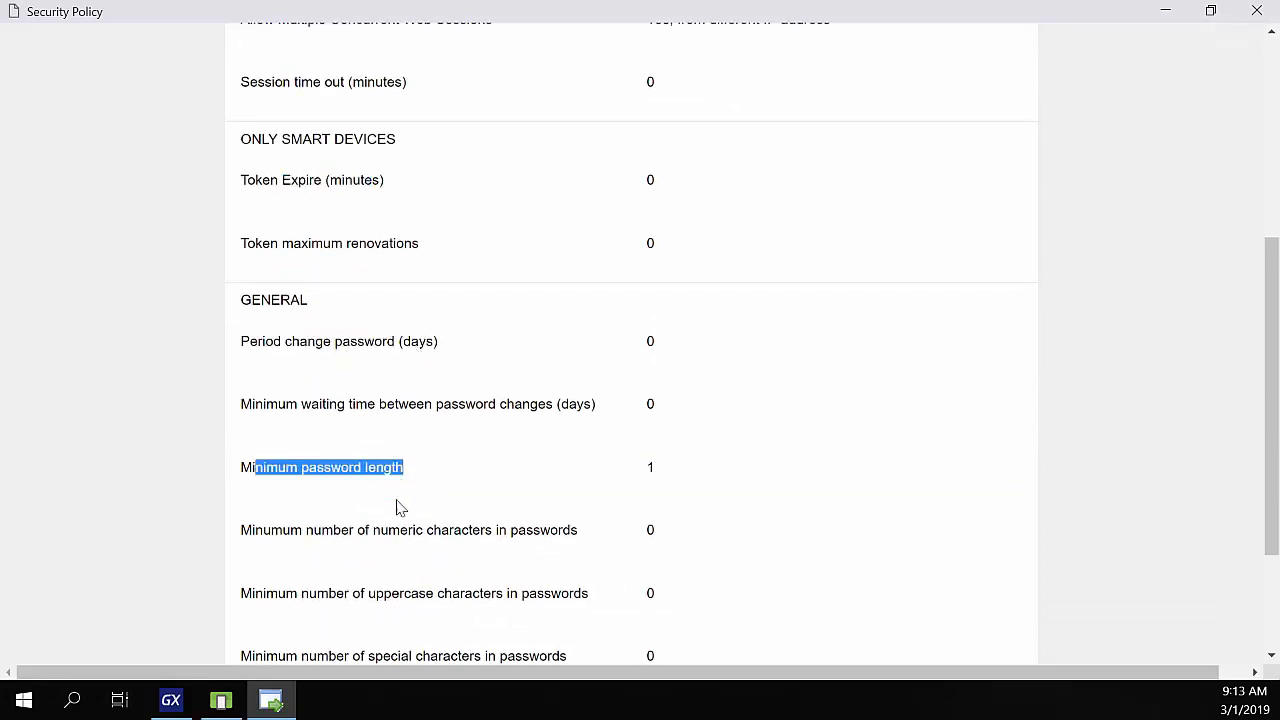
scroll(357, 590, down, 1)
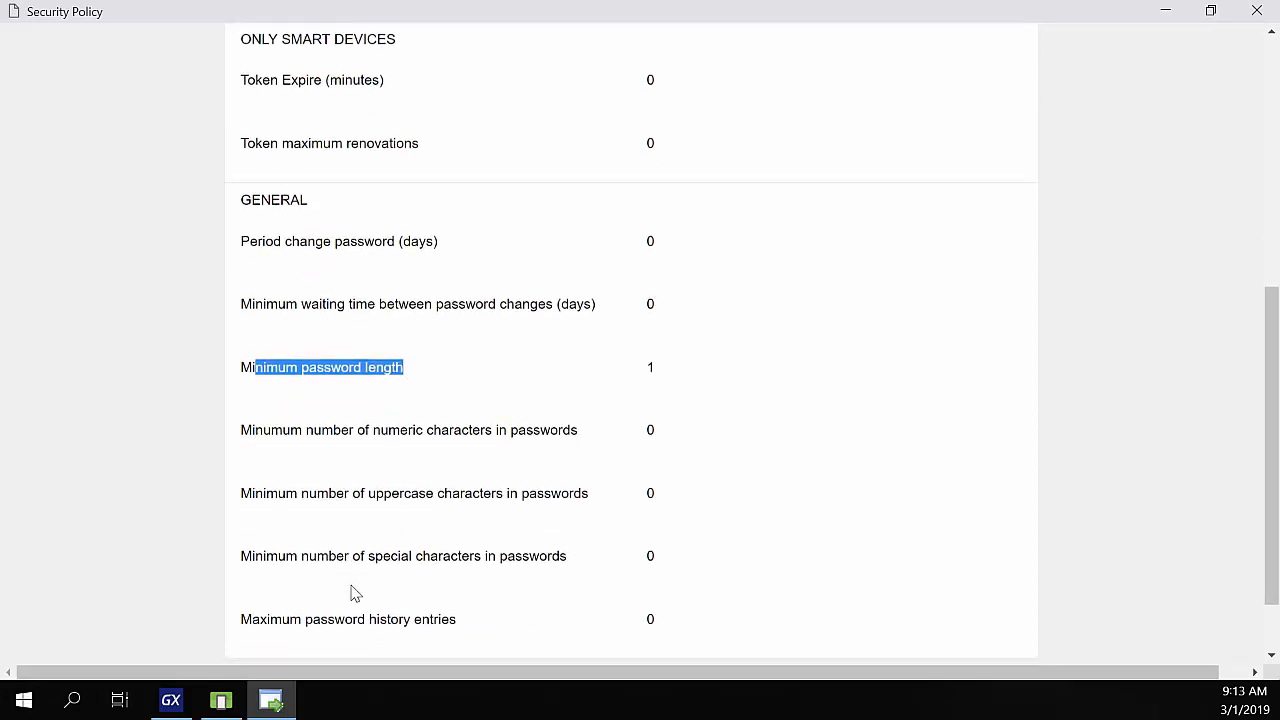
scroll(300, 575, down, 1)
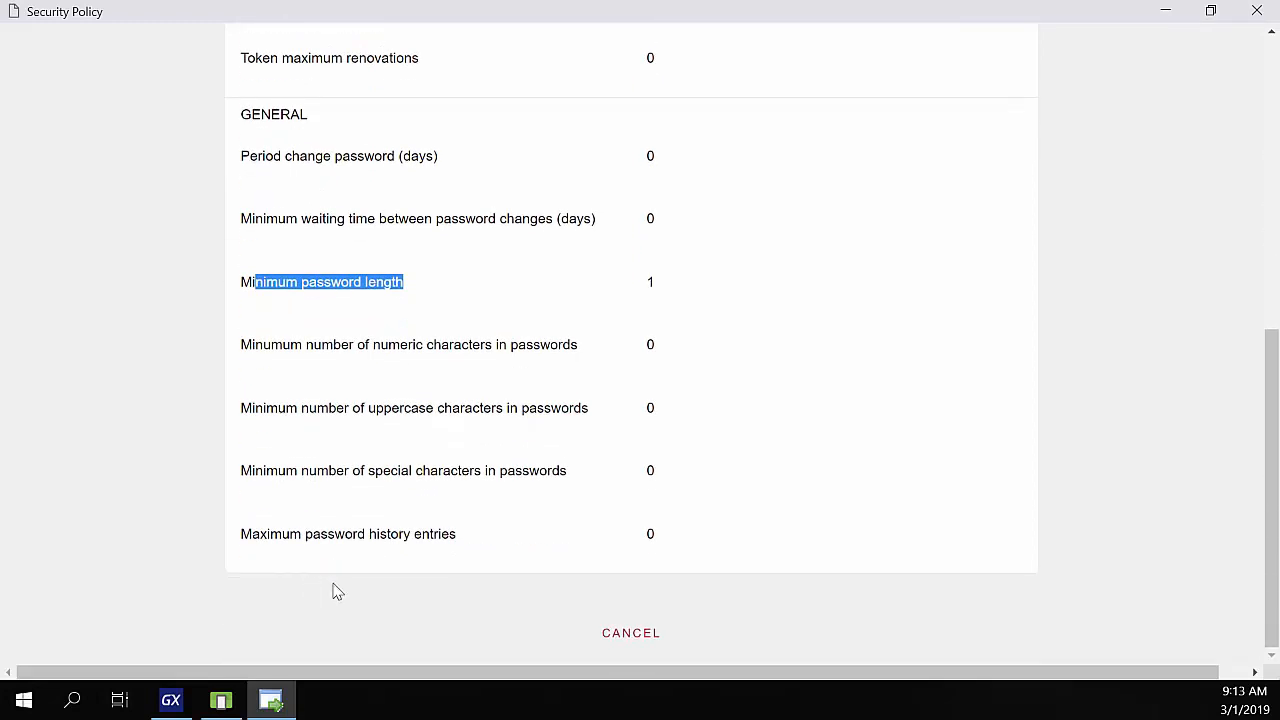
click(624, 635)
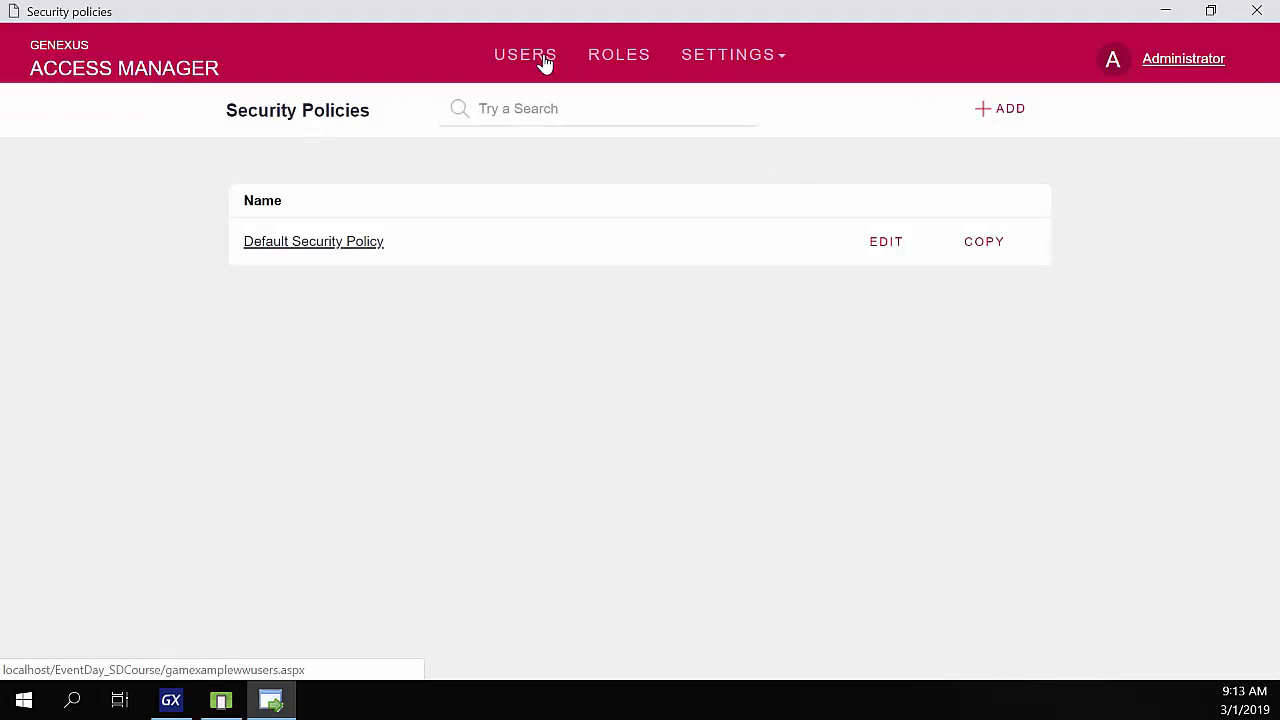
- Add a new user named Training, entering its e-mail address and a password
click(545, 62)
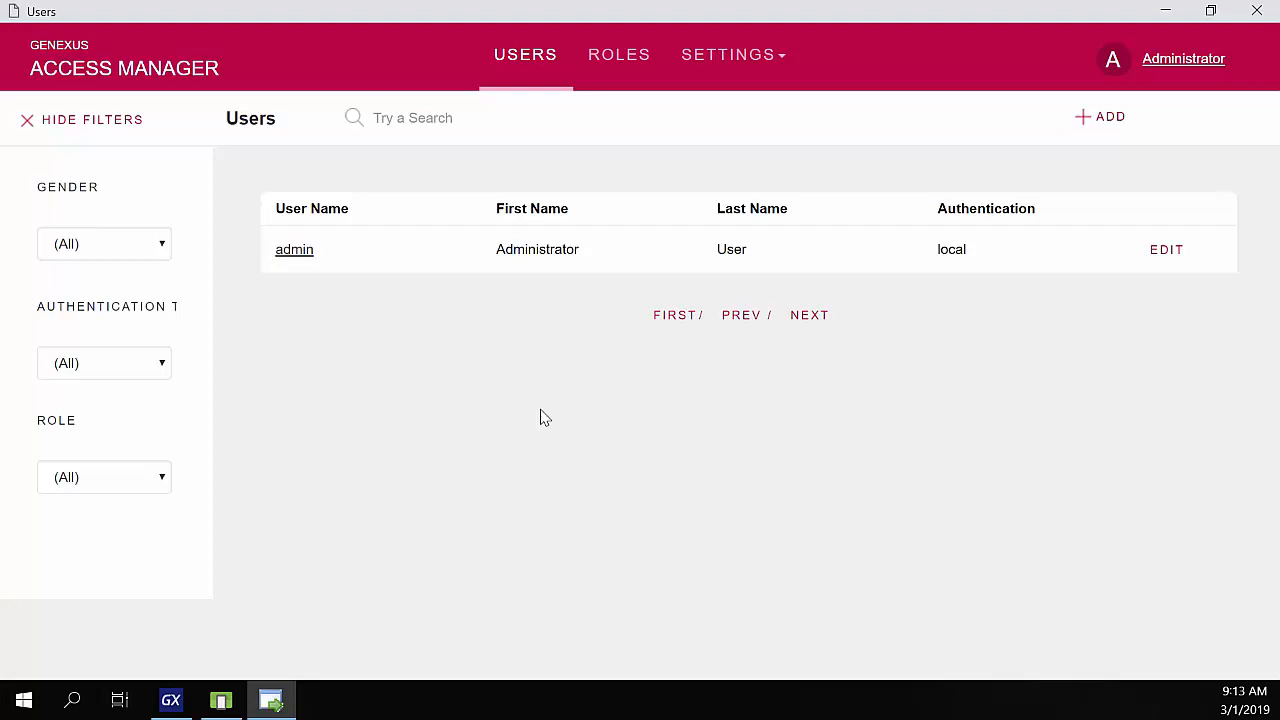
click(1109, 119)
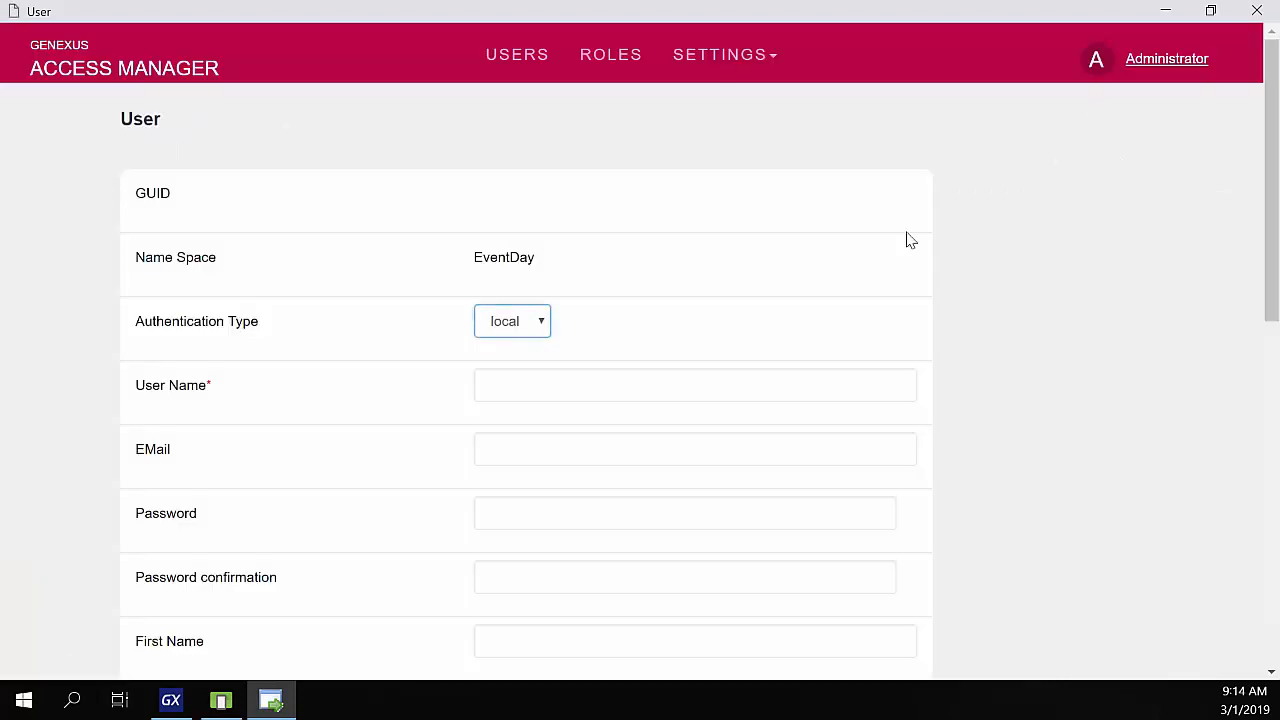
click(532, 385)
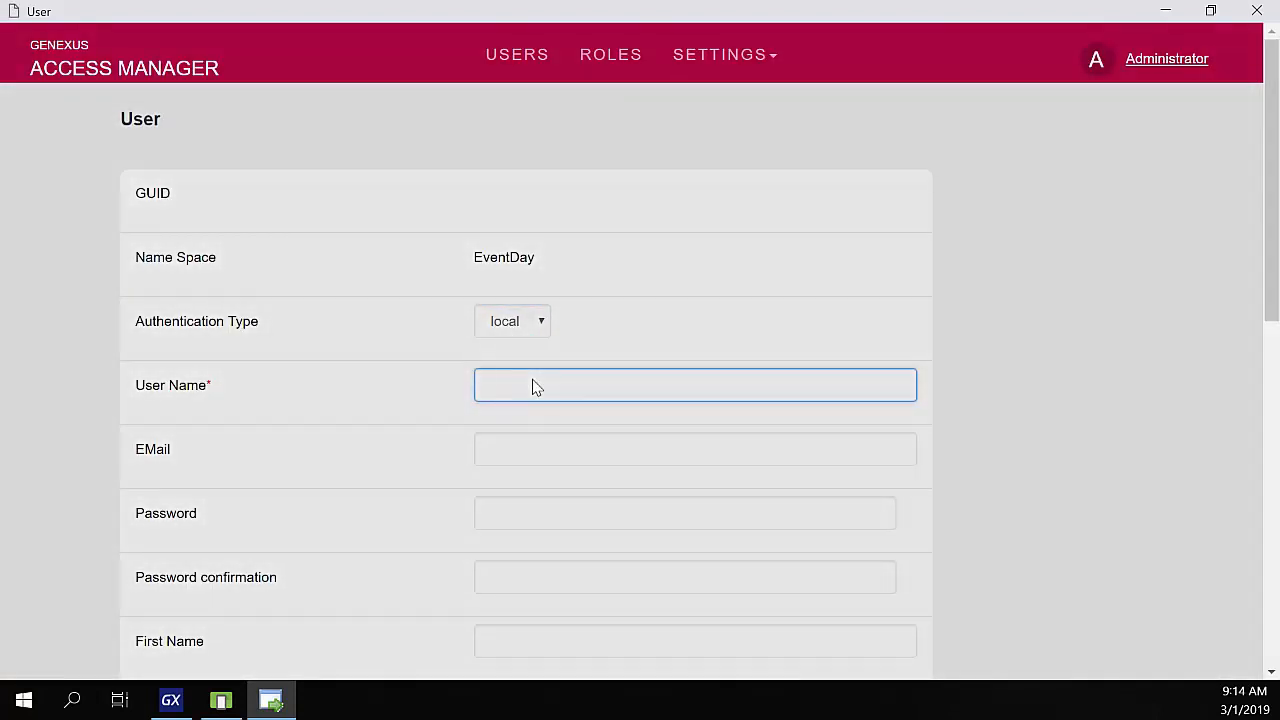
text(Tr)
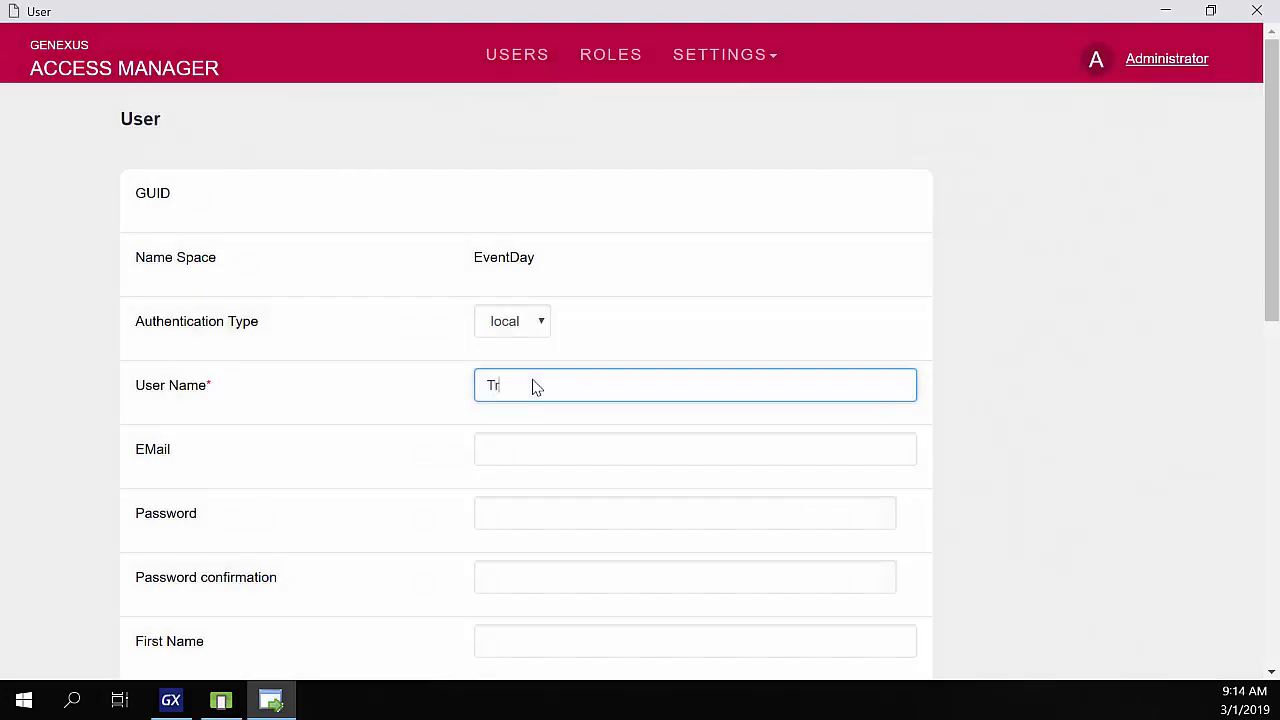
text(aining)
key(Tab)
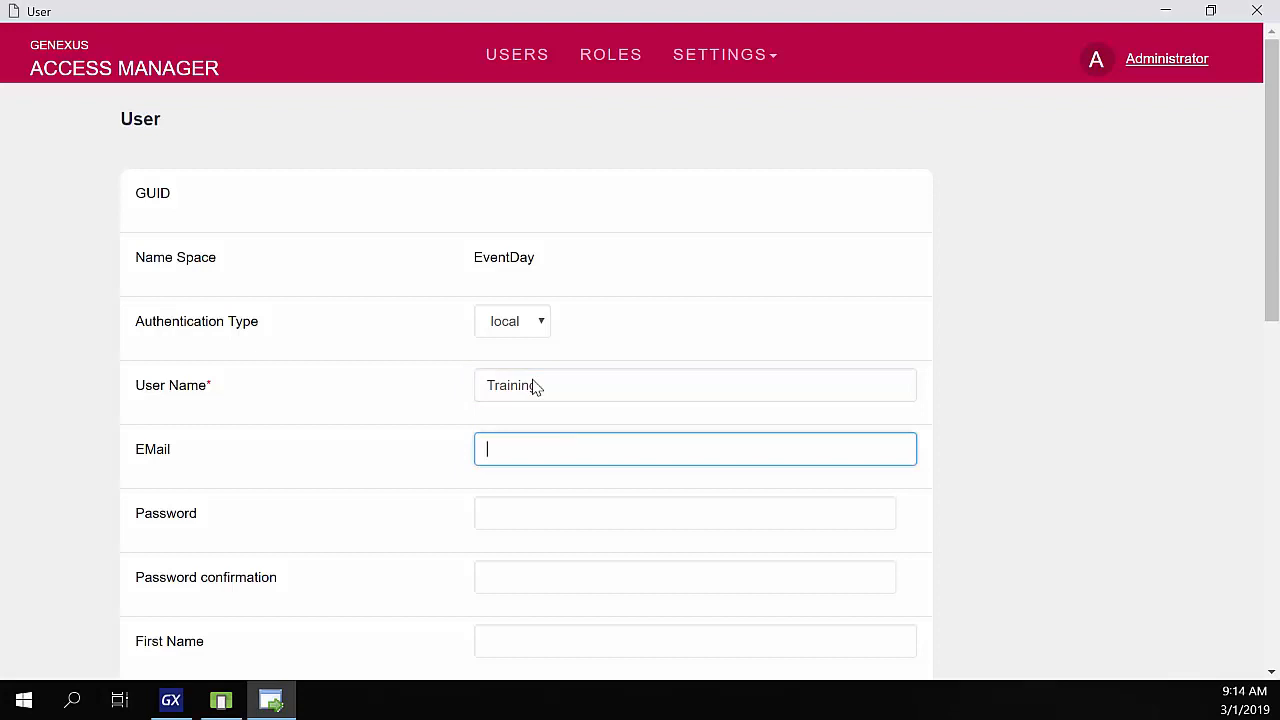
key(Tab)
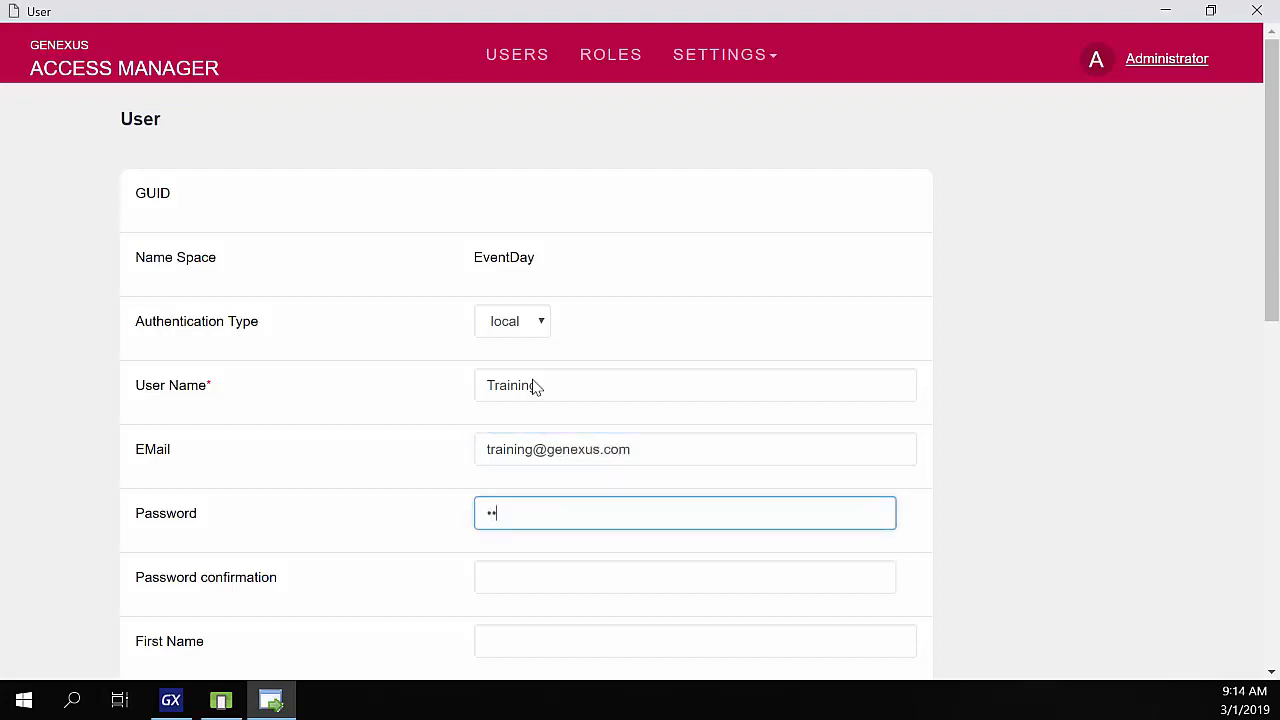
text(•••••••)
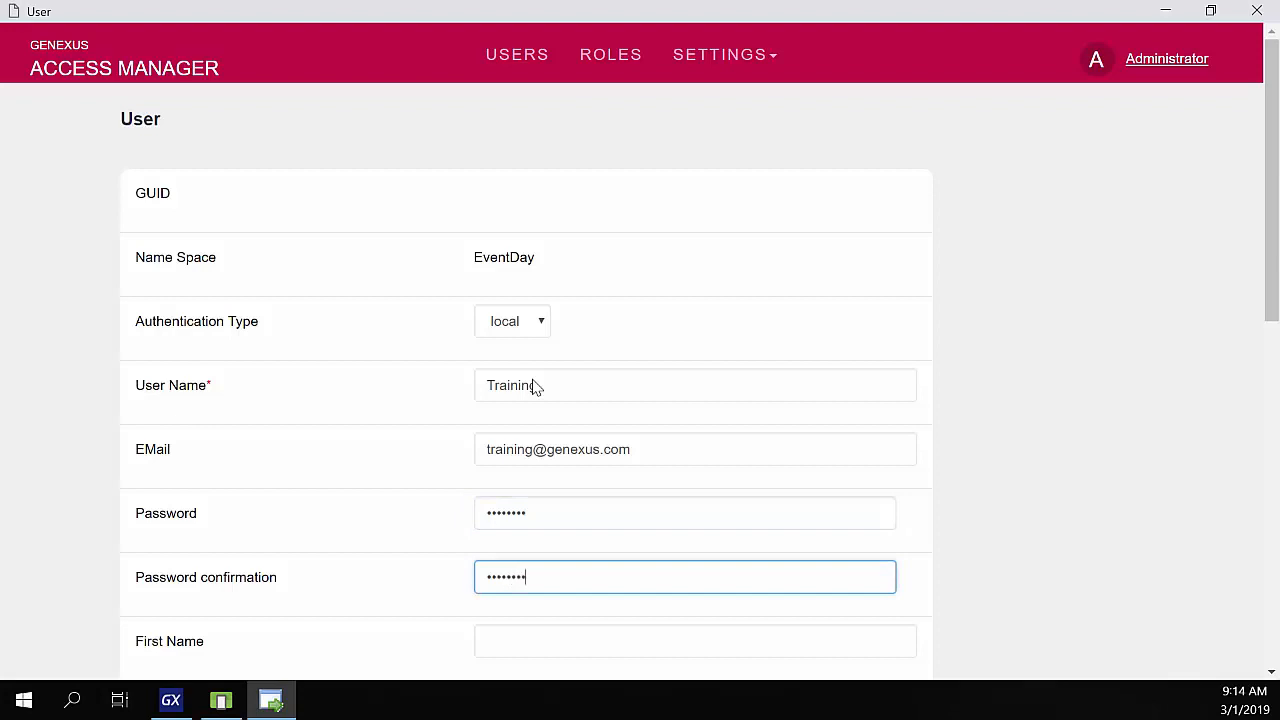
- Set first name Training, last name GeneXus, the Default Security Policy, and save the user
key(Tab)
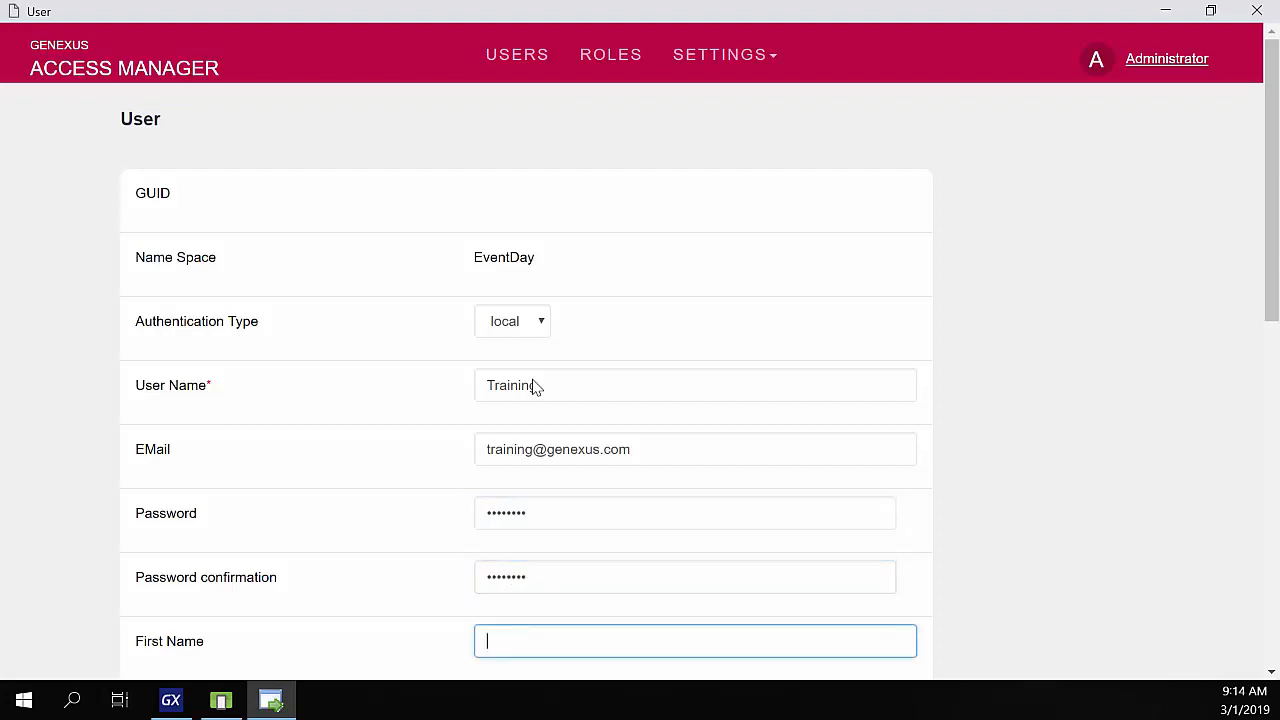
text(Training)
key(Tab)
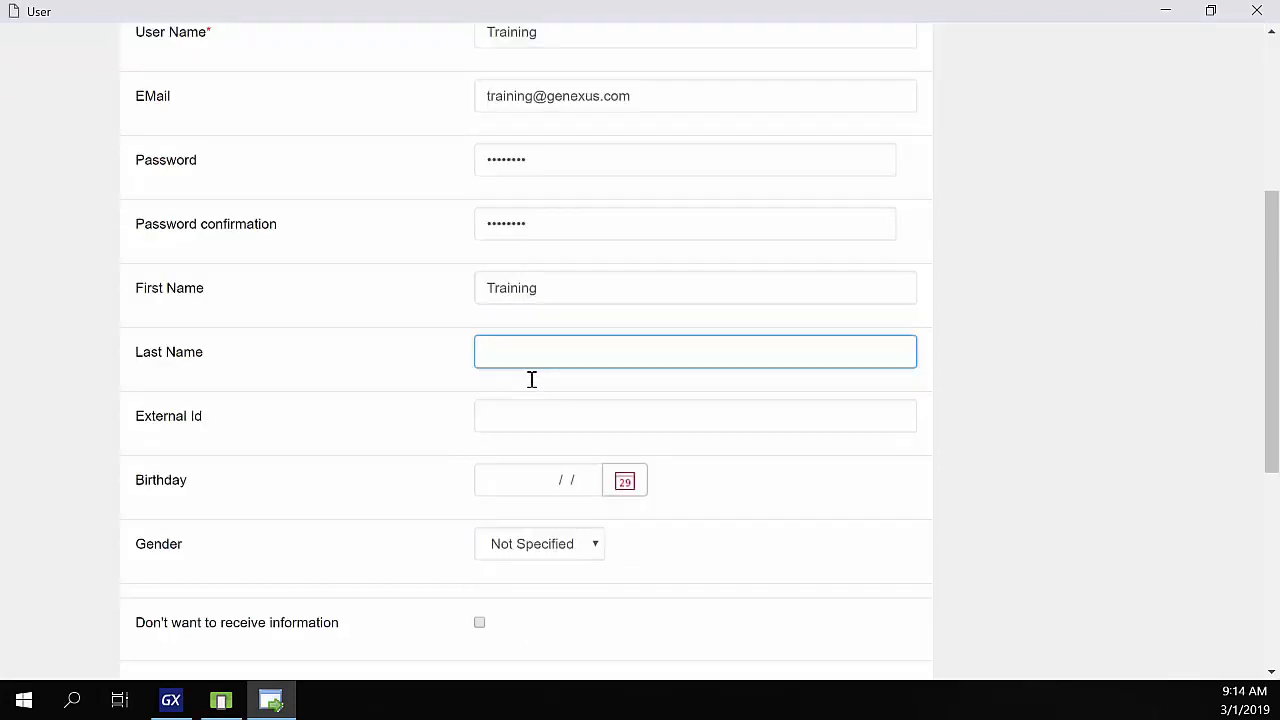
text(GeneXus)
key(Tab)
key(Tab)
key(Tab)
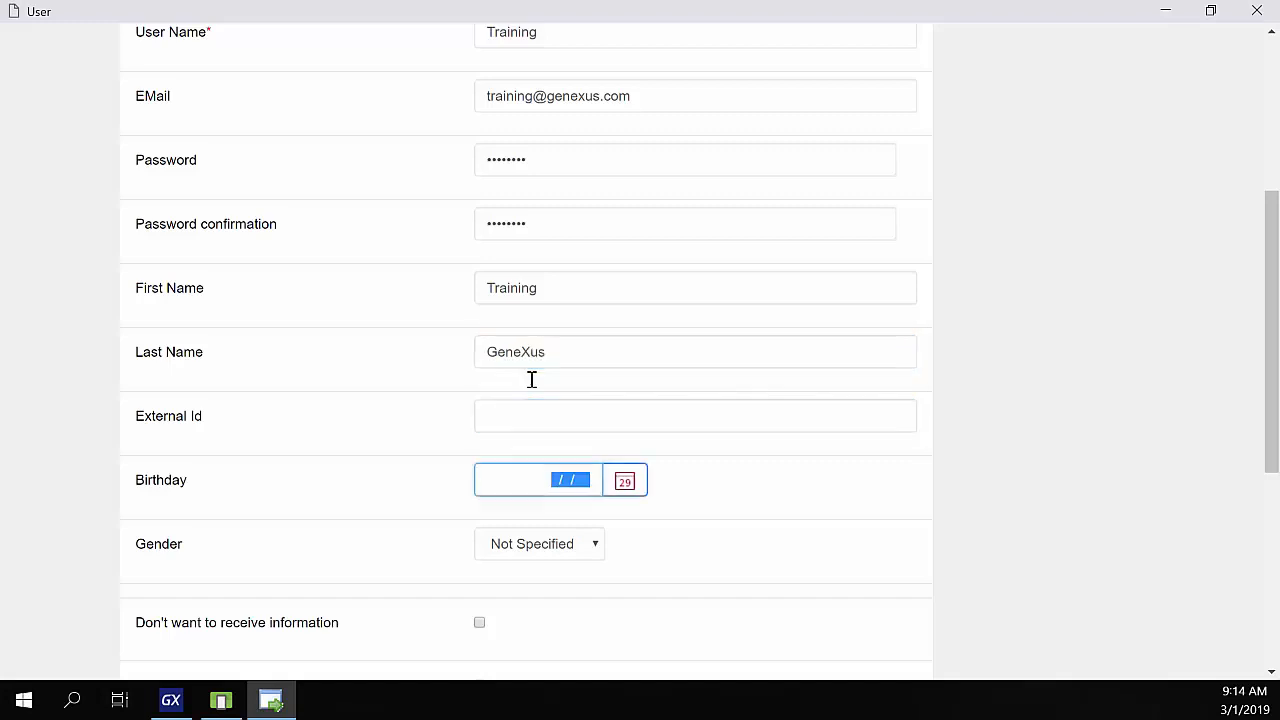
key(Tab)
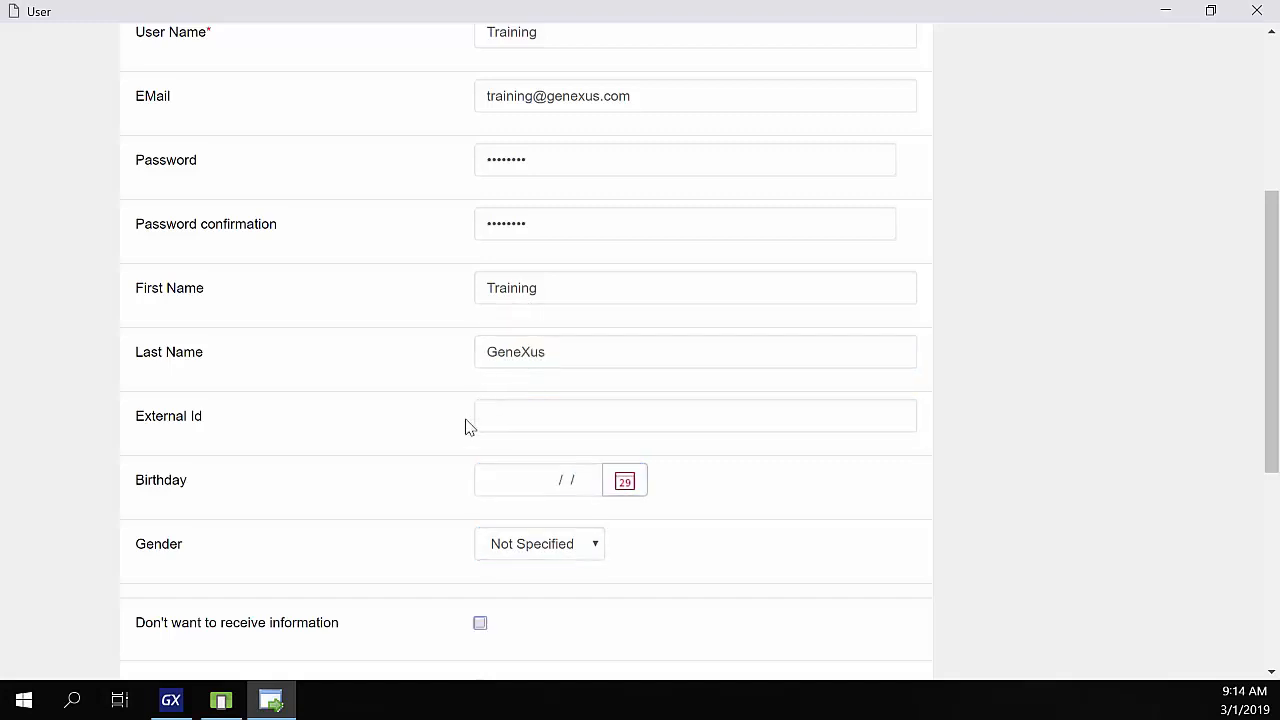
scroll(337, 566, down, 3)
scroll(336, 568, down, 2)
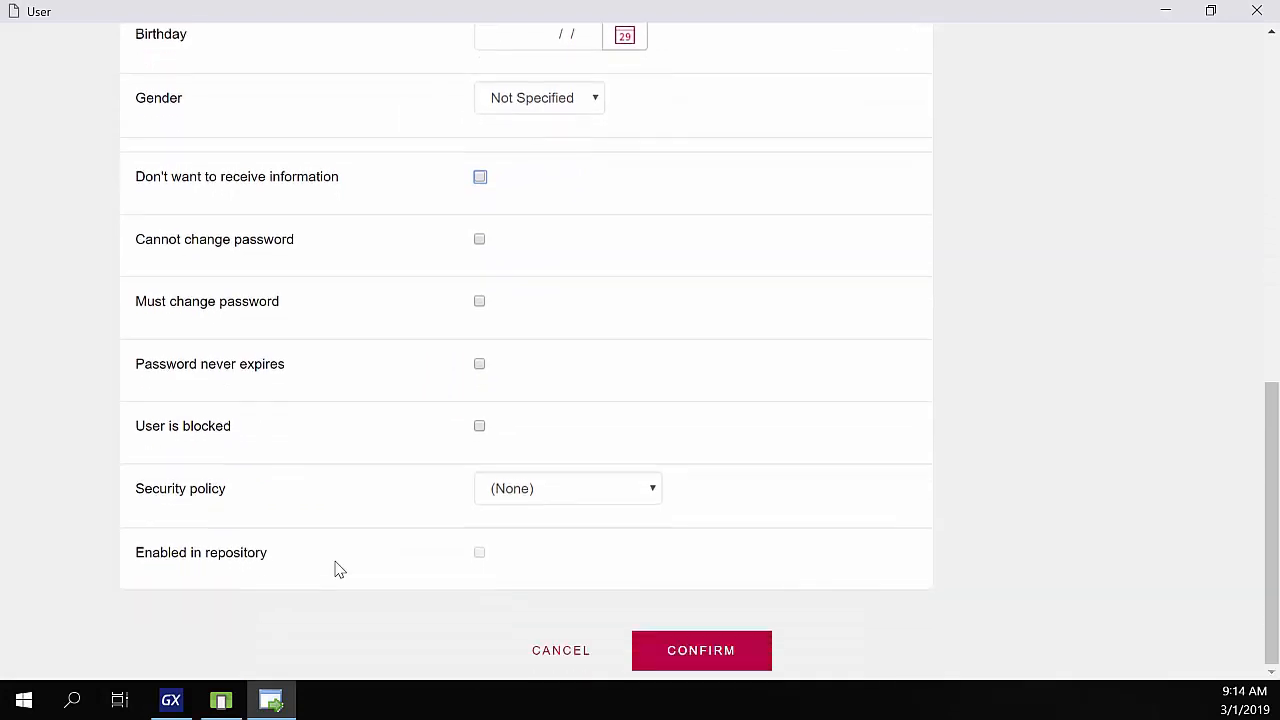
click(540, 490)
click(546, 561)
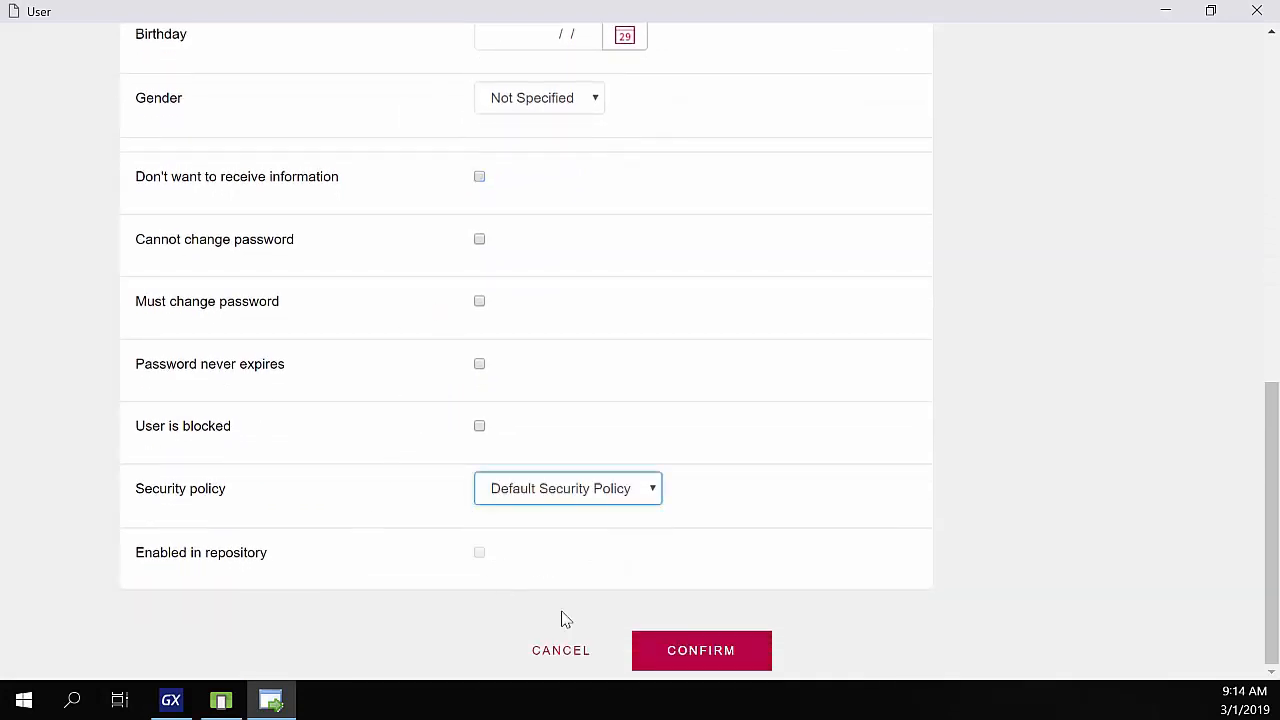
click(700, 668)
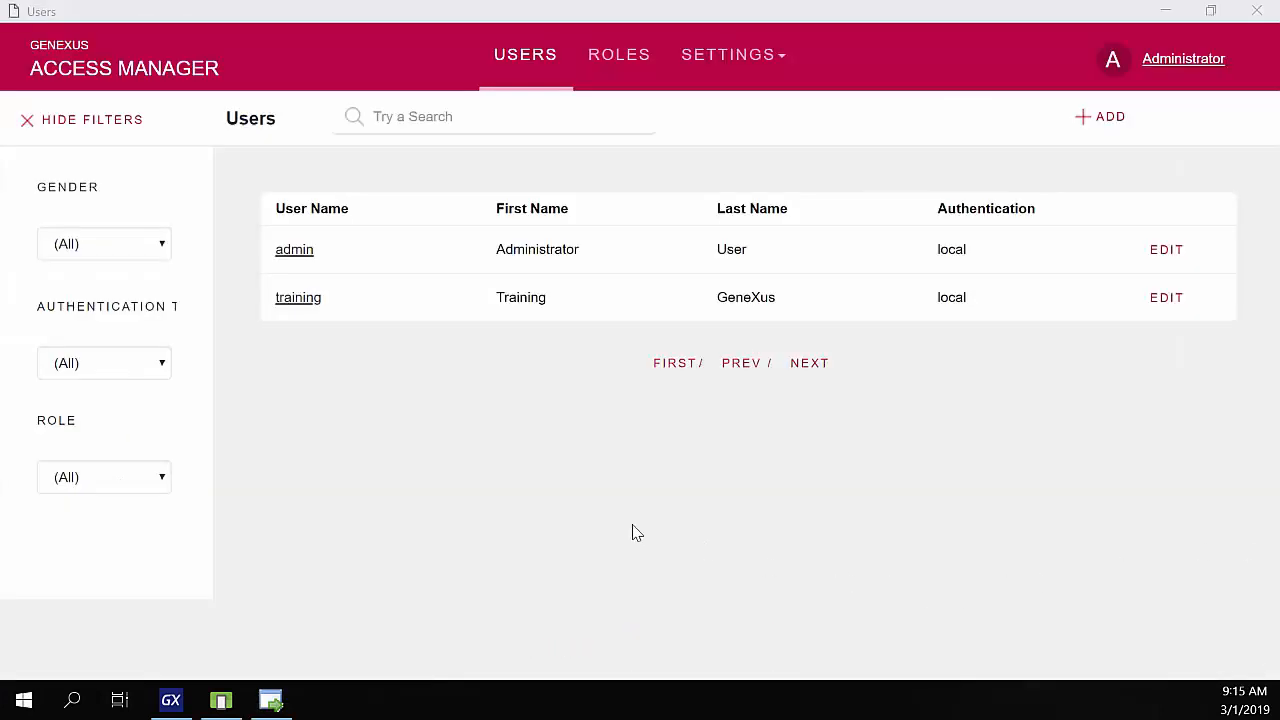
- Log in to the emulator app as the training user with its password
click(272, 704)
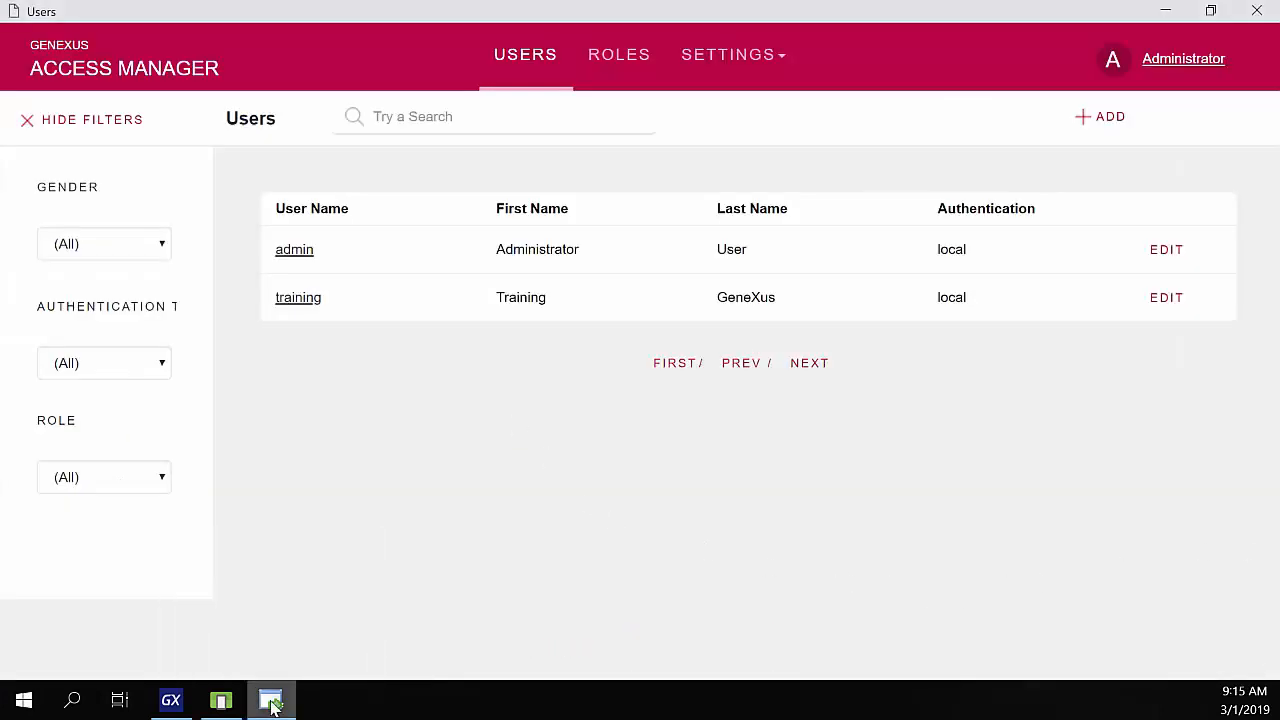
click(221, 701)
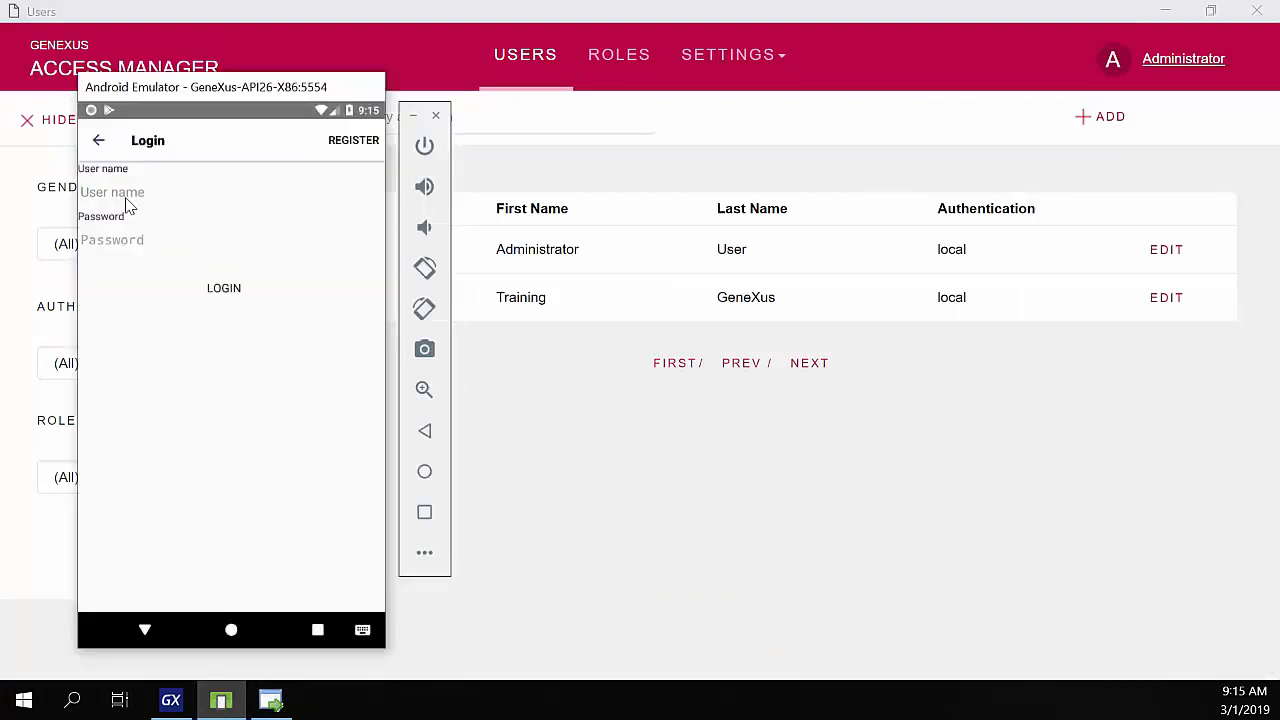
text(training)
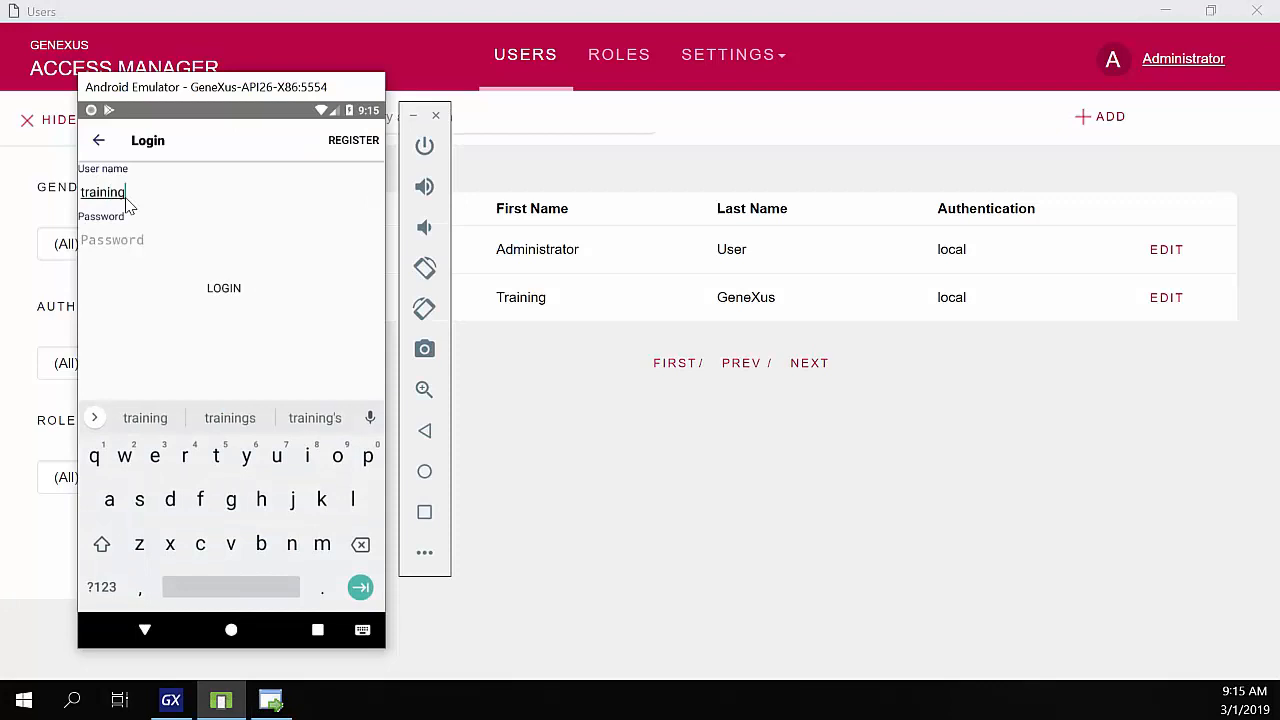
key(Tab)
text(train)
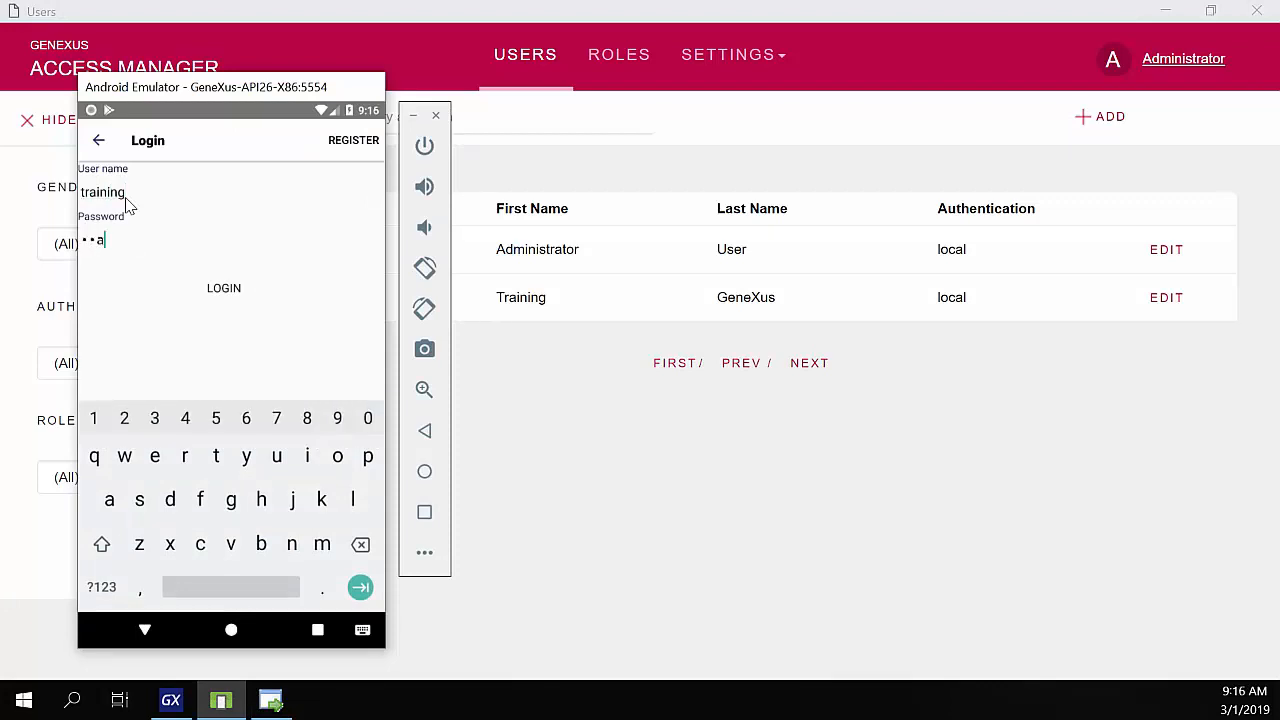
text(ing)
click(224, 288)
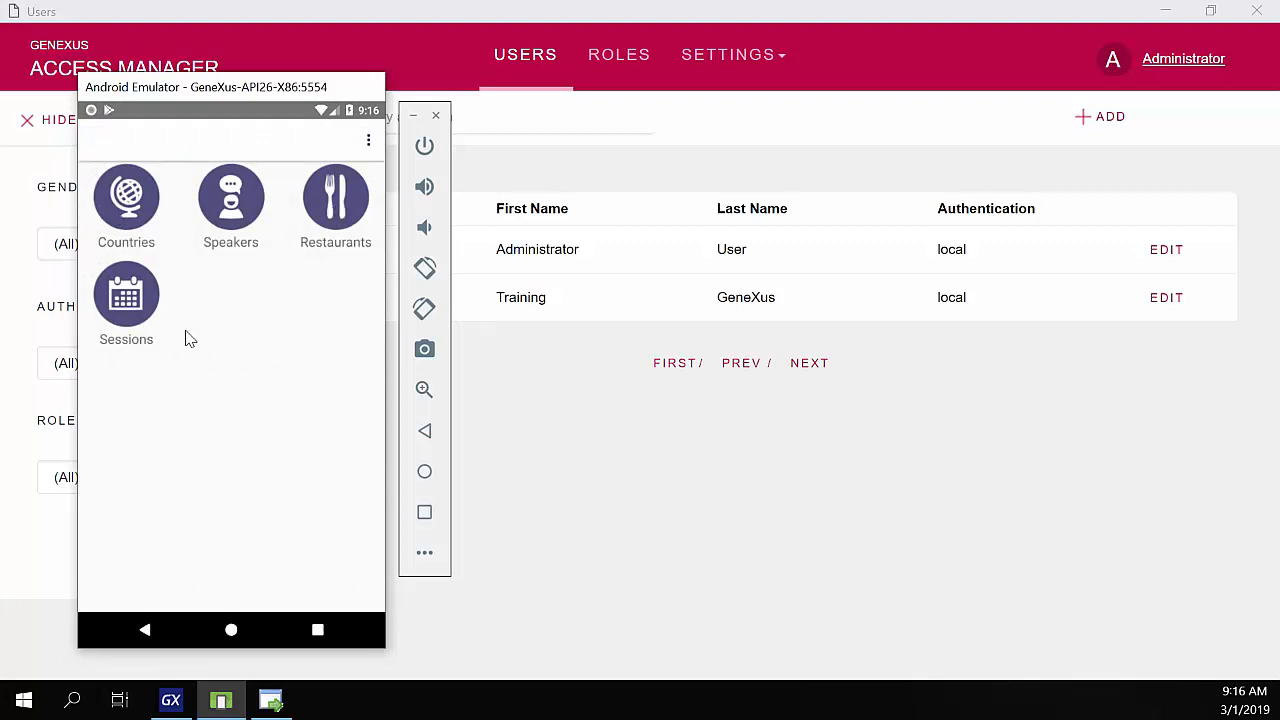
- Try Speakers (Not Authorized) and Countries in the app, then return to Access Manager
click(231, 200)
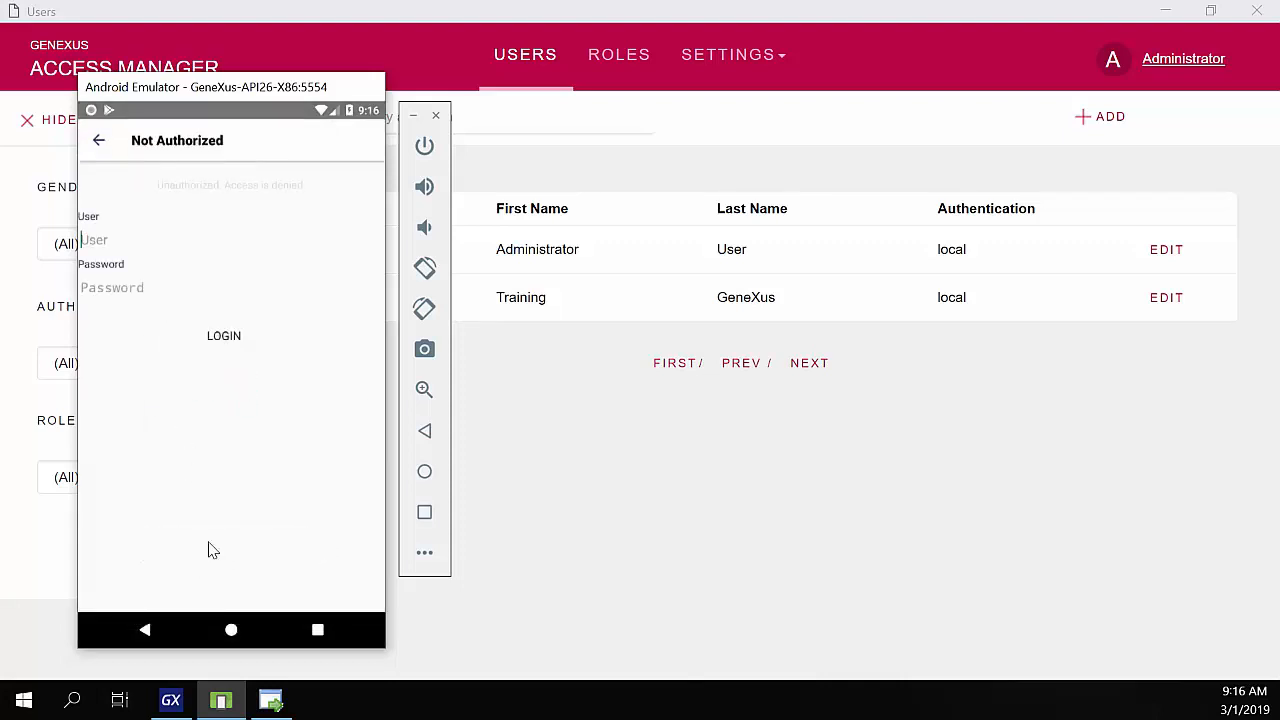
click(100, 141)
click(101, 143)
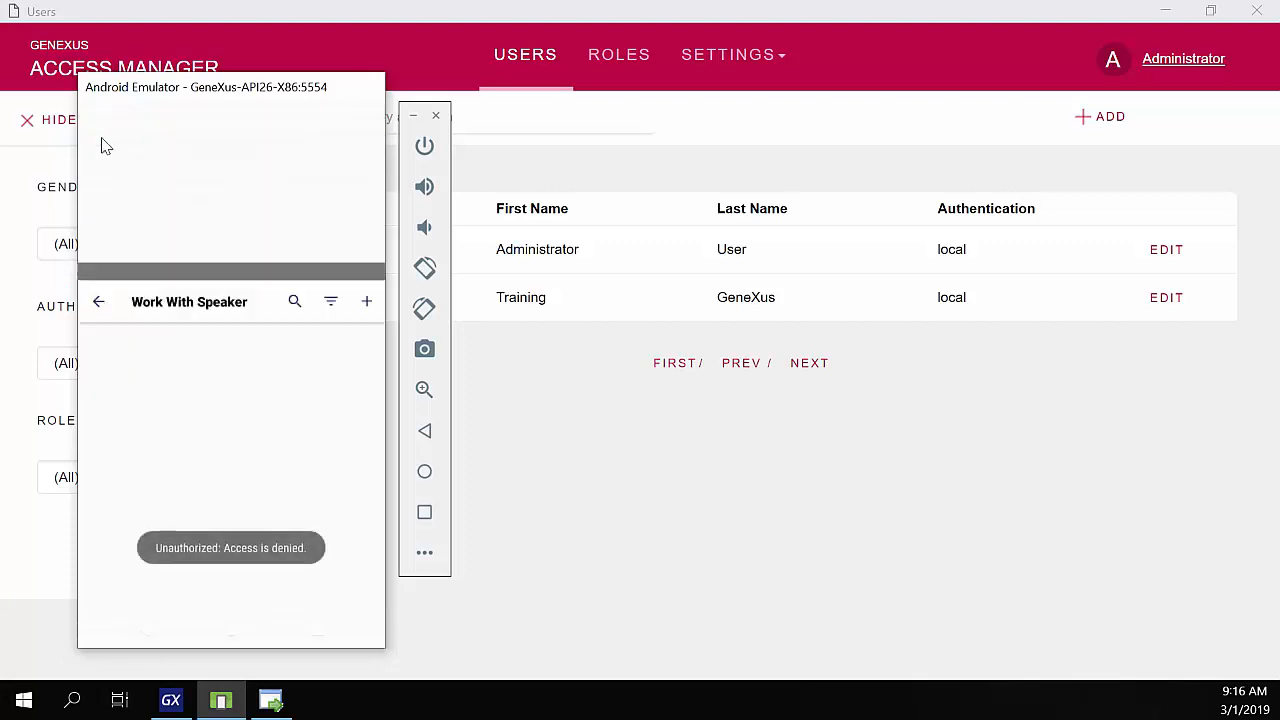
click(130, 205)
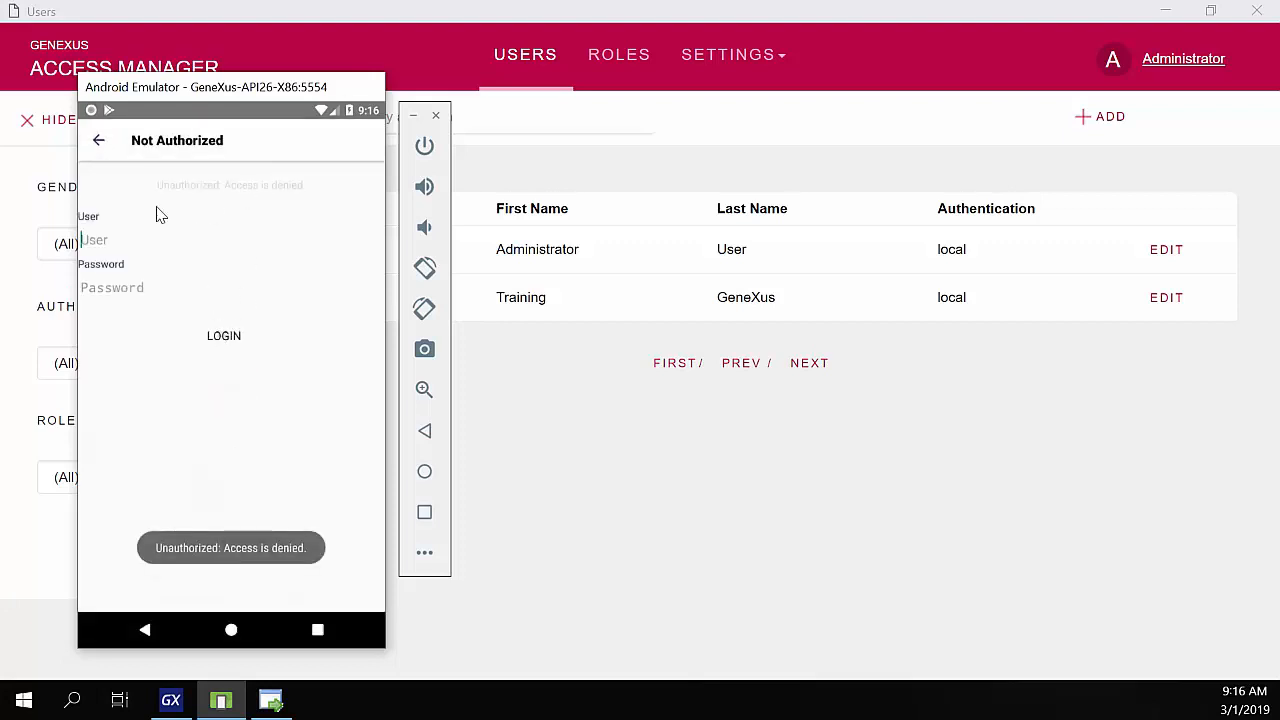
click(100, 143)
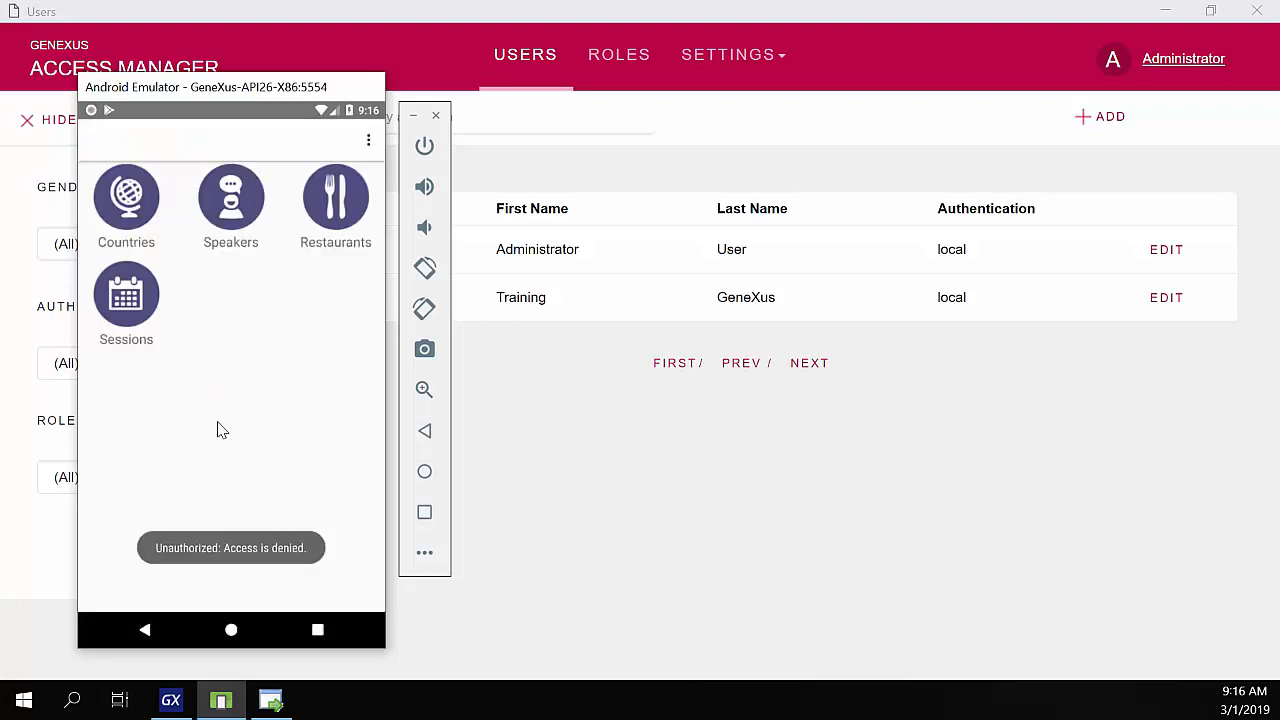
click(603, 557)
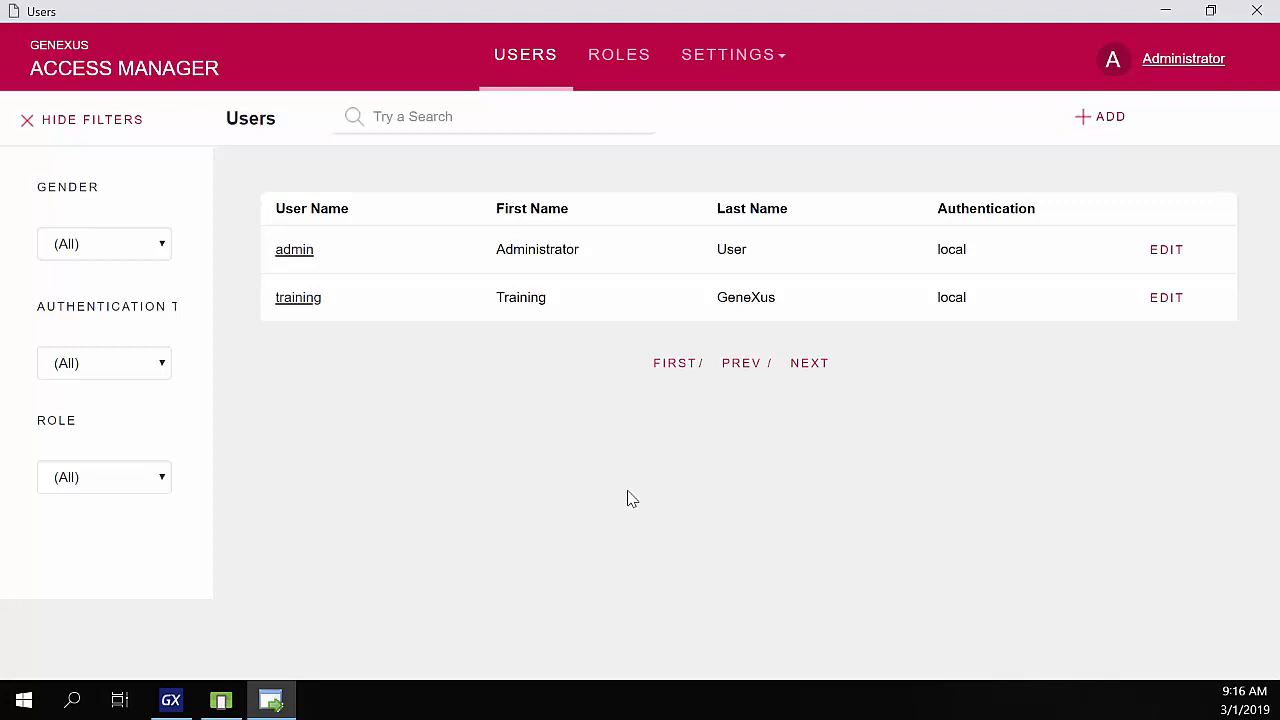
- Create role SD, described 'SD User', with the Default Security Policy
click(600, 52)
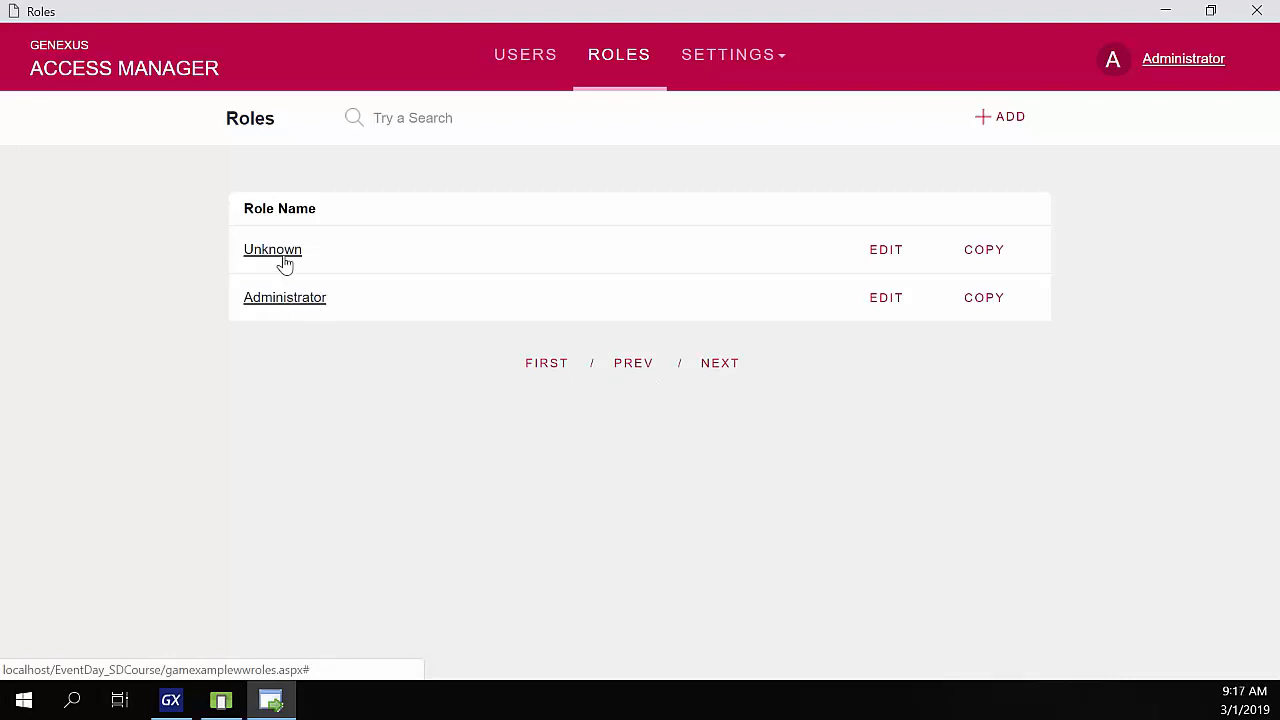
click(1002, 120)
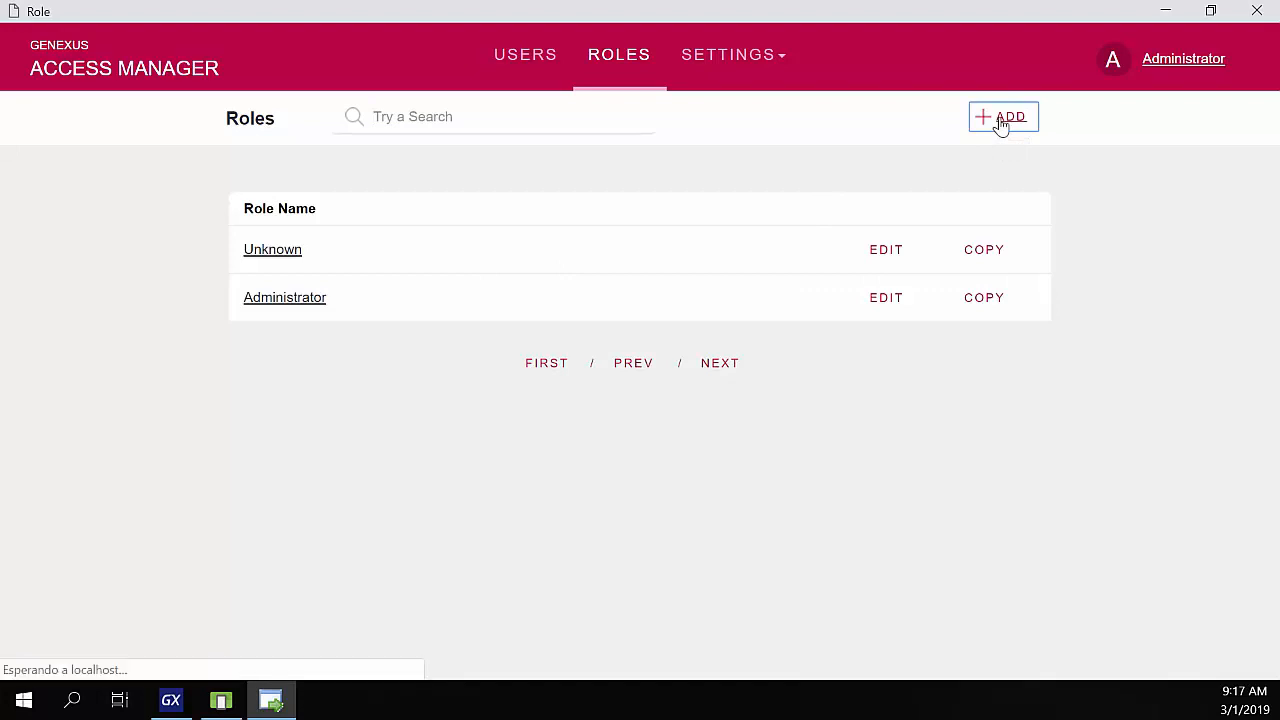
text(SD)
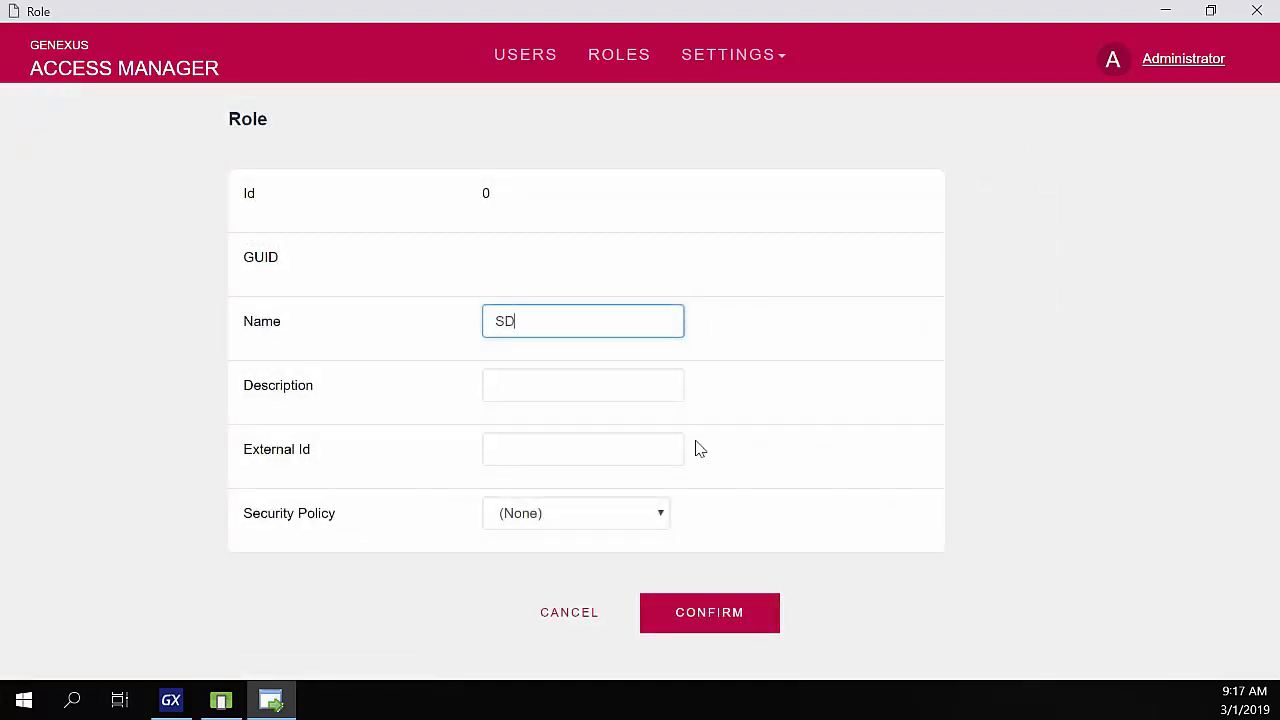
key(Tab)
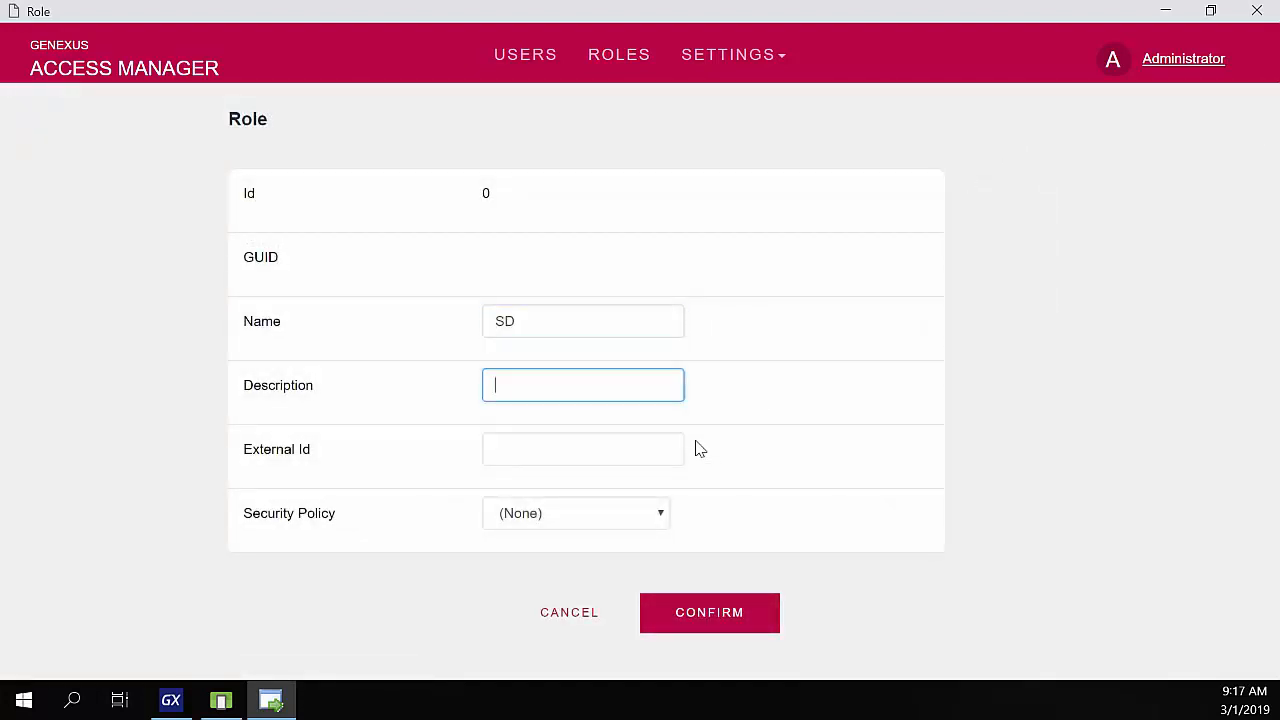
text(SD Use)
key(Tab)
key(Tab)
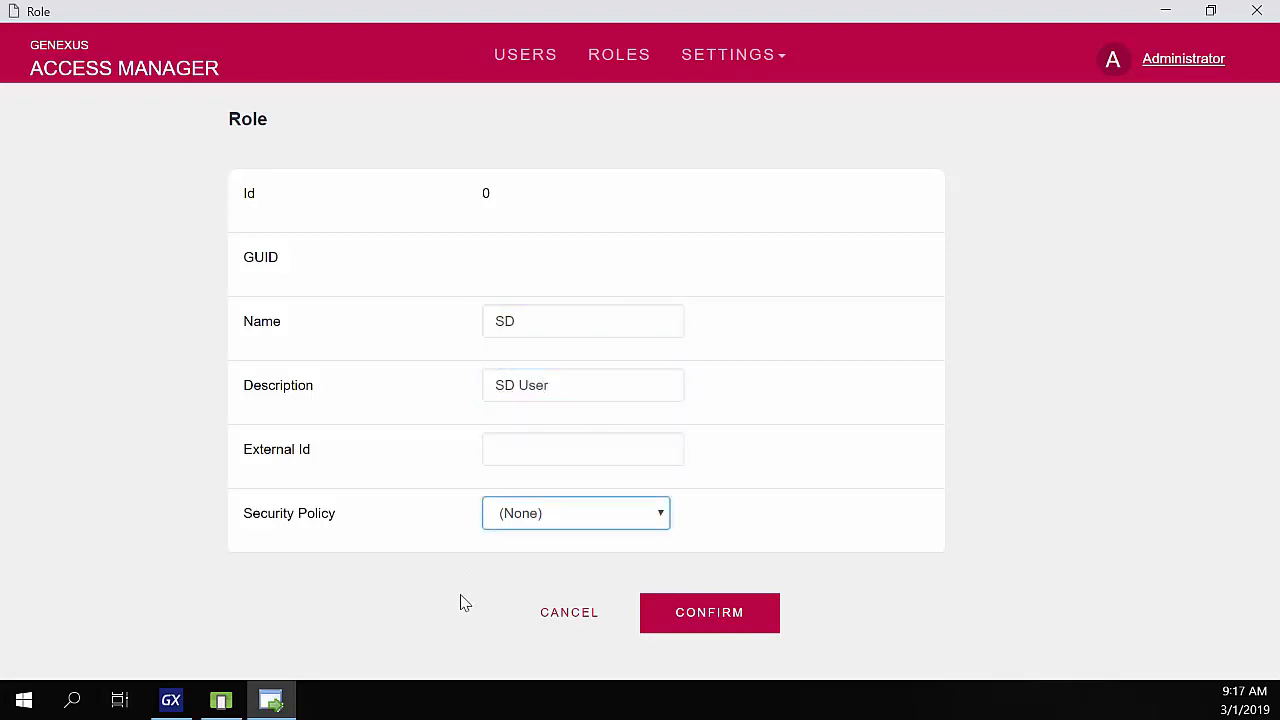
click(497, 517)
click(523, 586)
click(687, 620)
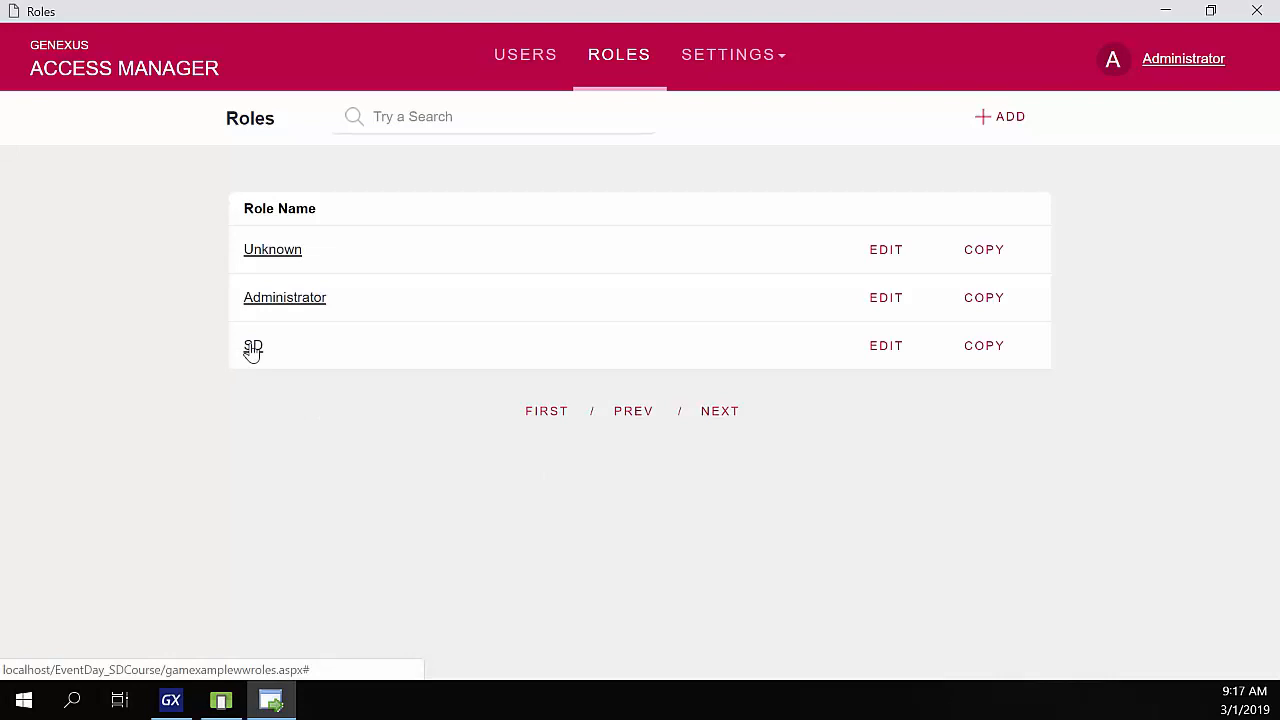
- Give the SD role EventDay permissions country_Services_Execute and restaurant_Services_Execute
click(253, 347)
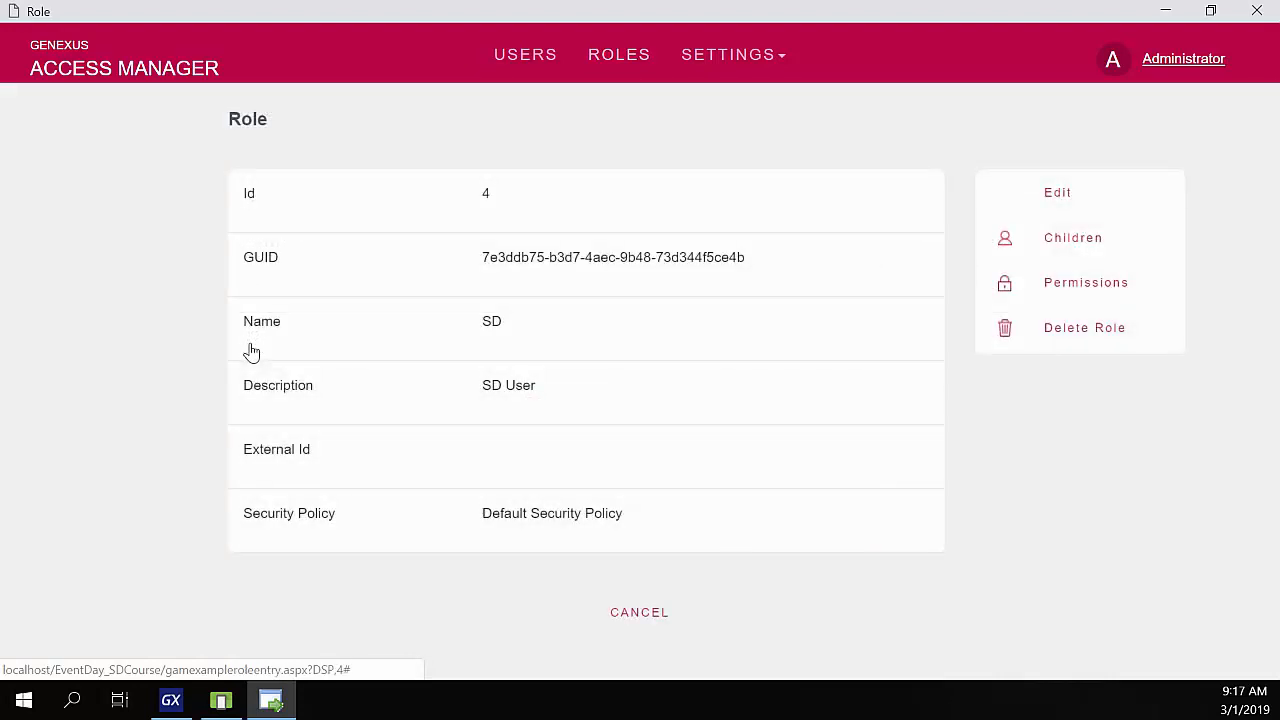
click(1080, 288)
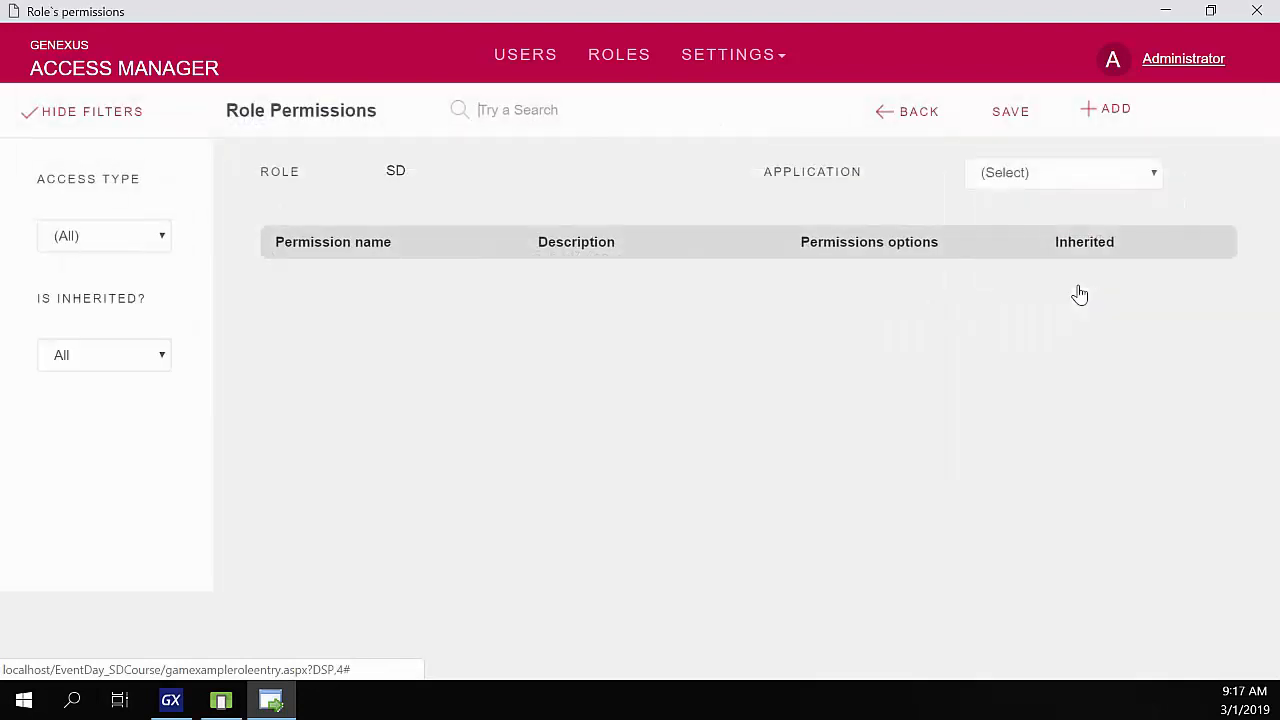
click(1023, 180)
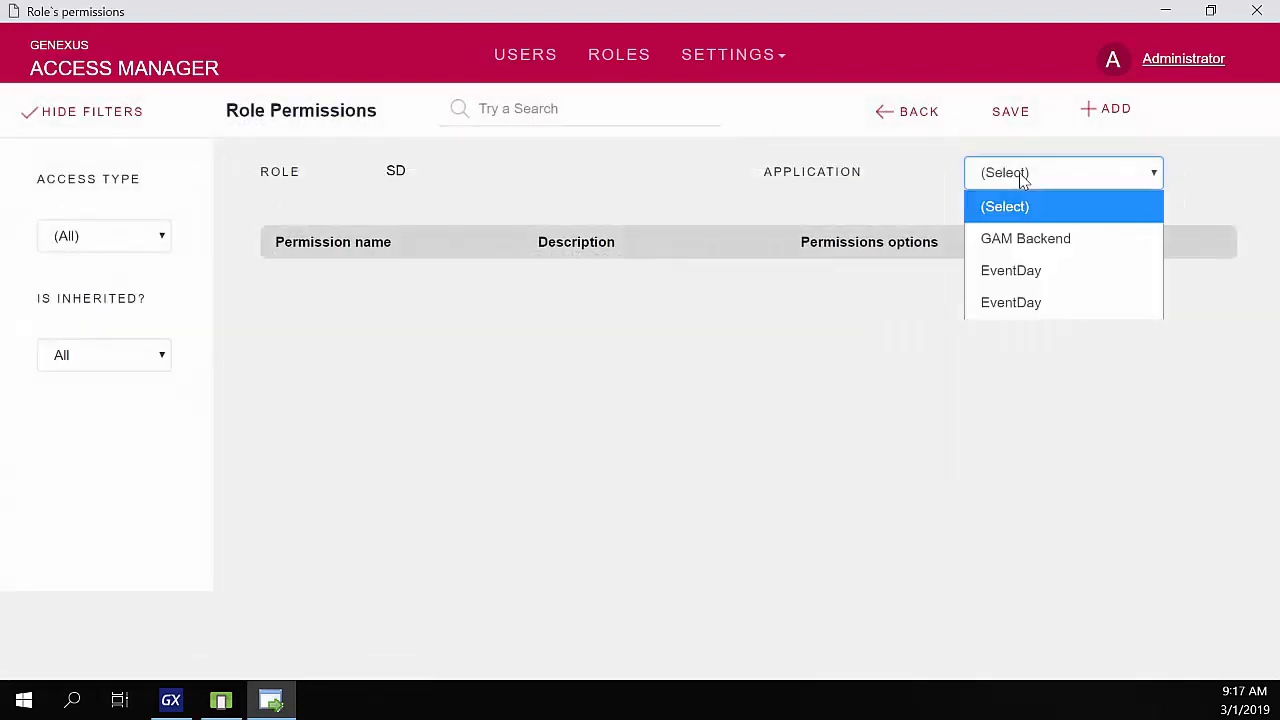
click(1050, 280)
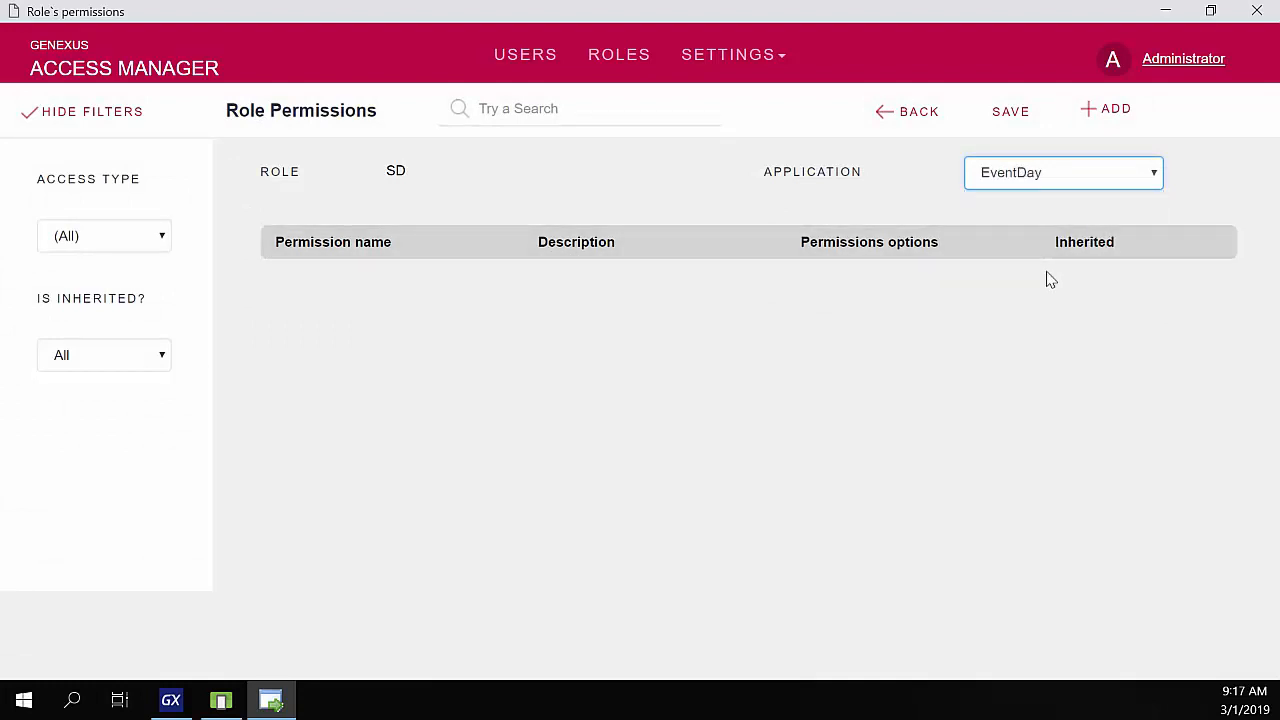
click(1109, 111)
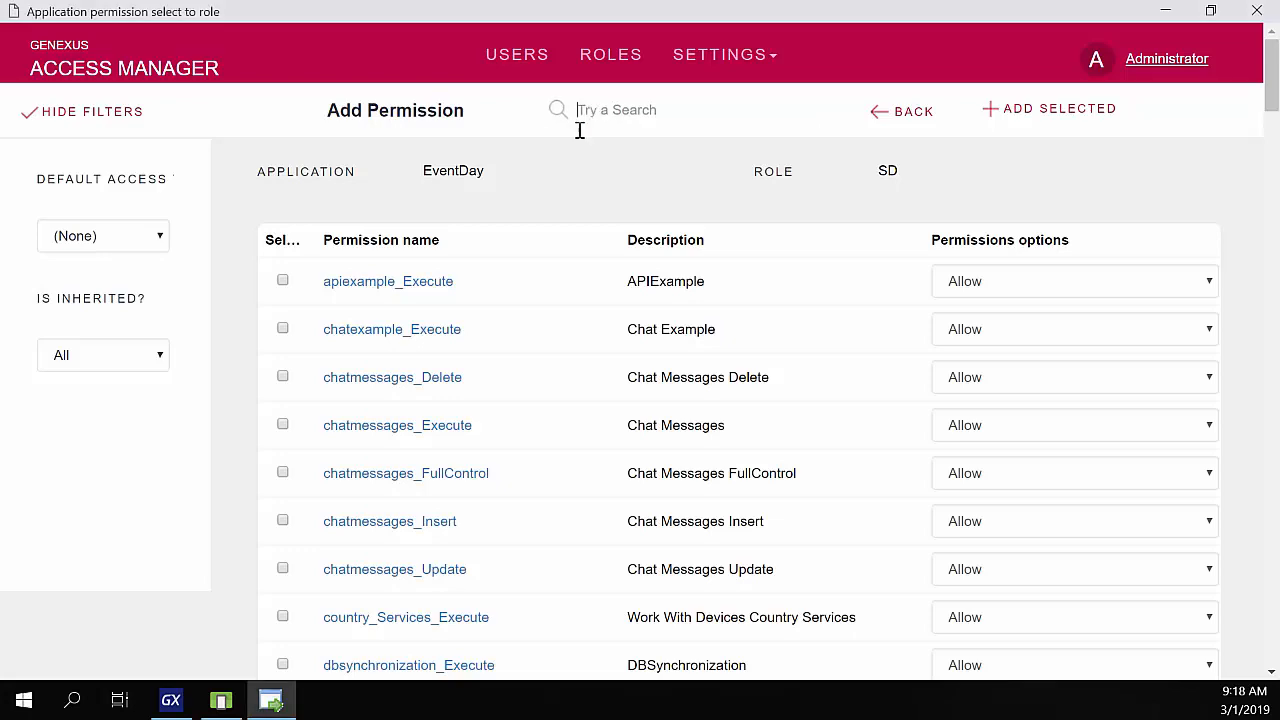
click(283, 617)
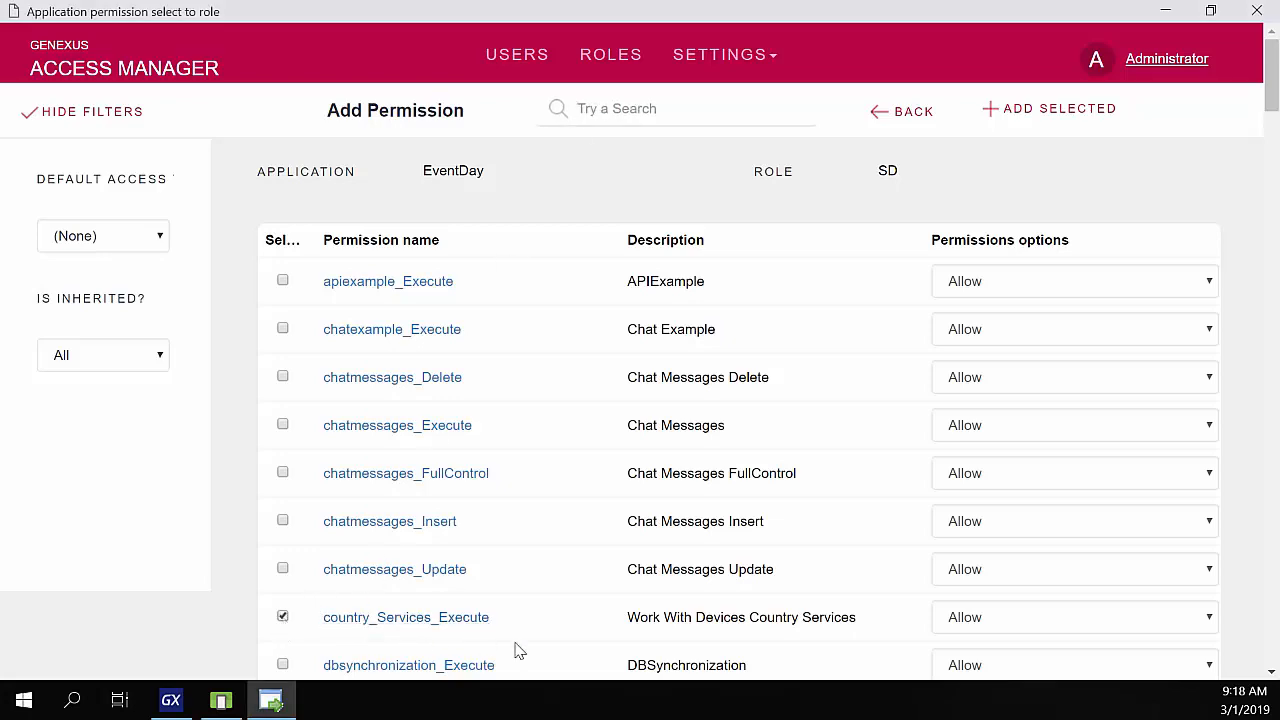
scroll(517, 650, down, 1)
scroll(517, 610, down, 10)
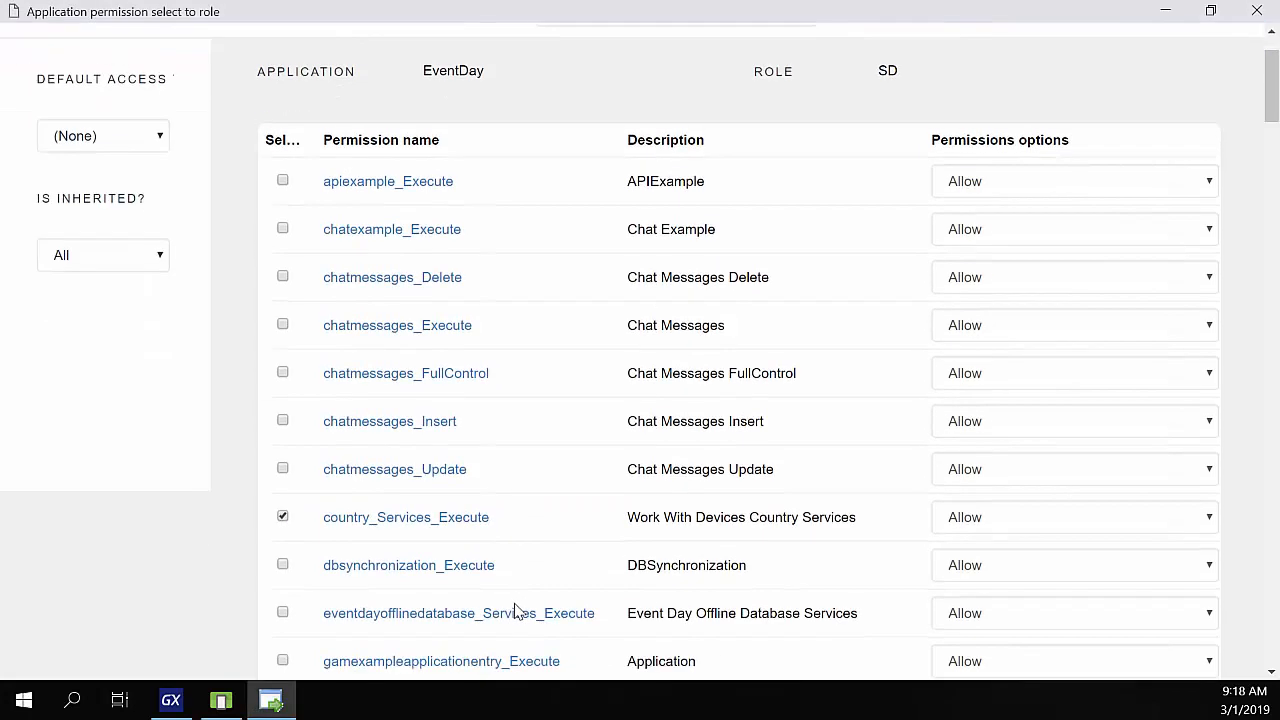
click(284, 558)
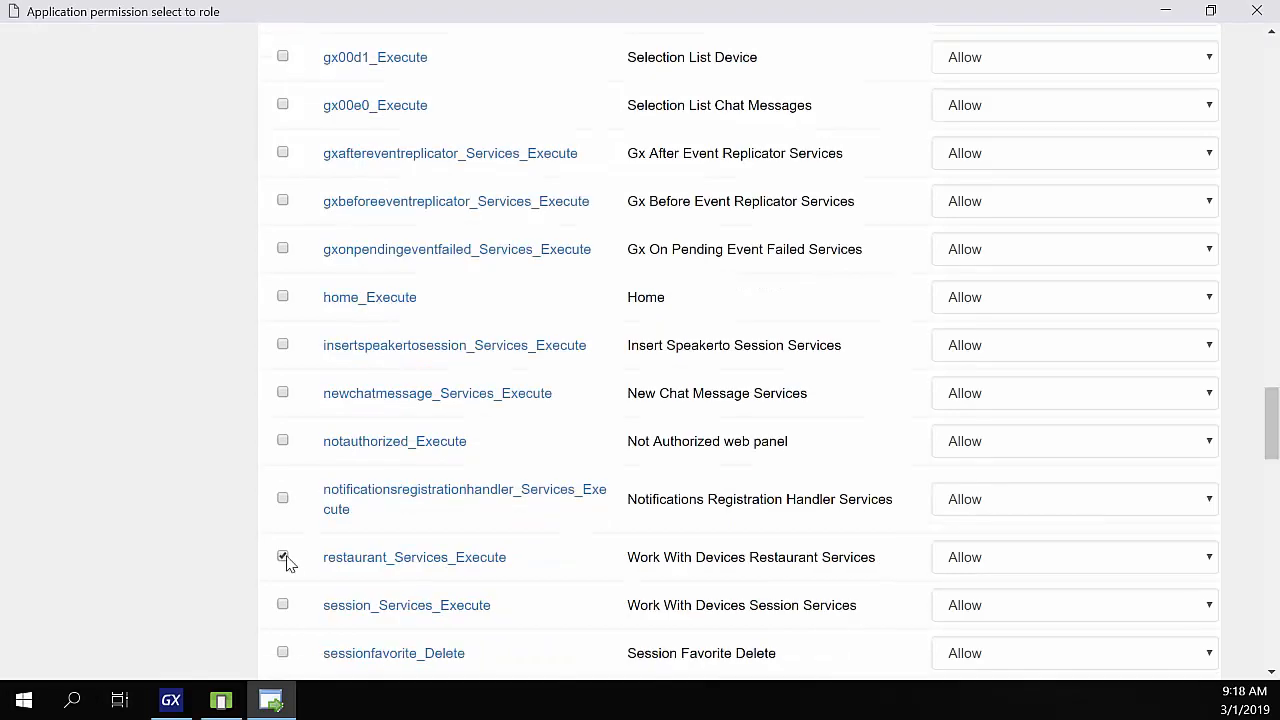
scroll(795, 485, up, 6)
scroll(795, 485, up, 20)
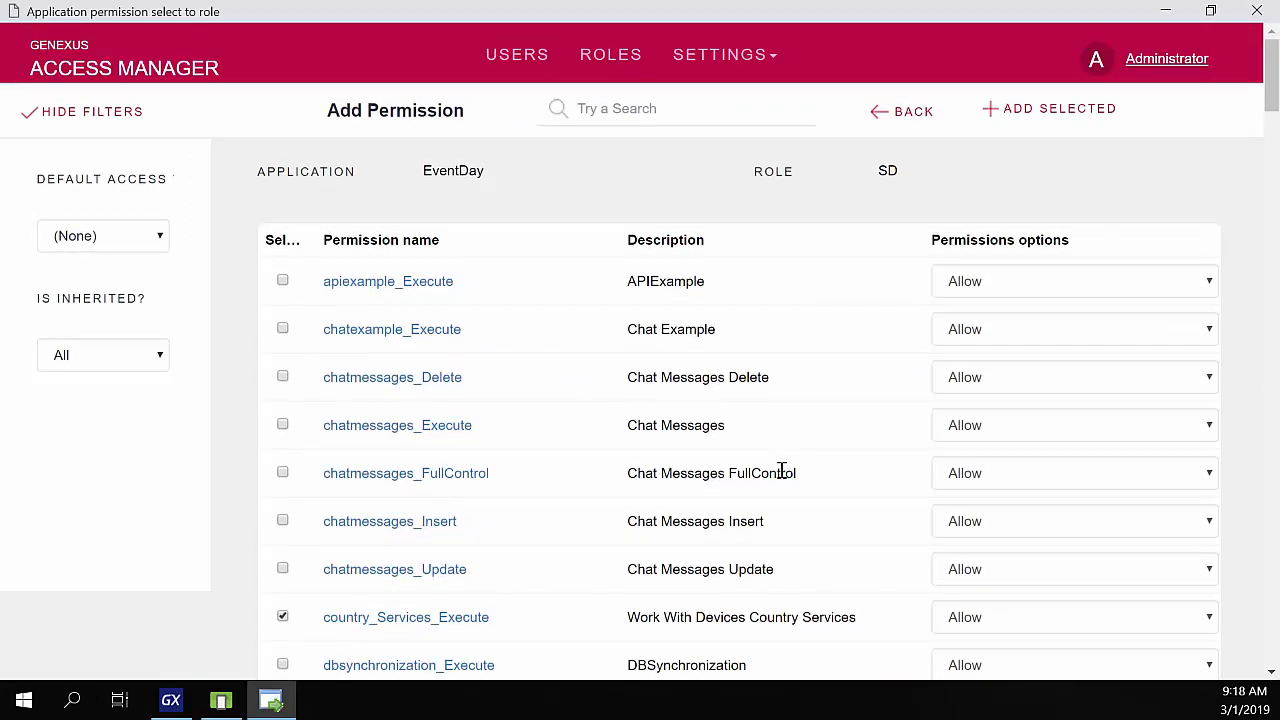
click(1056, 118)
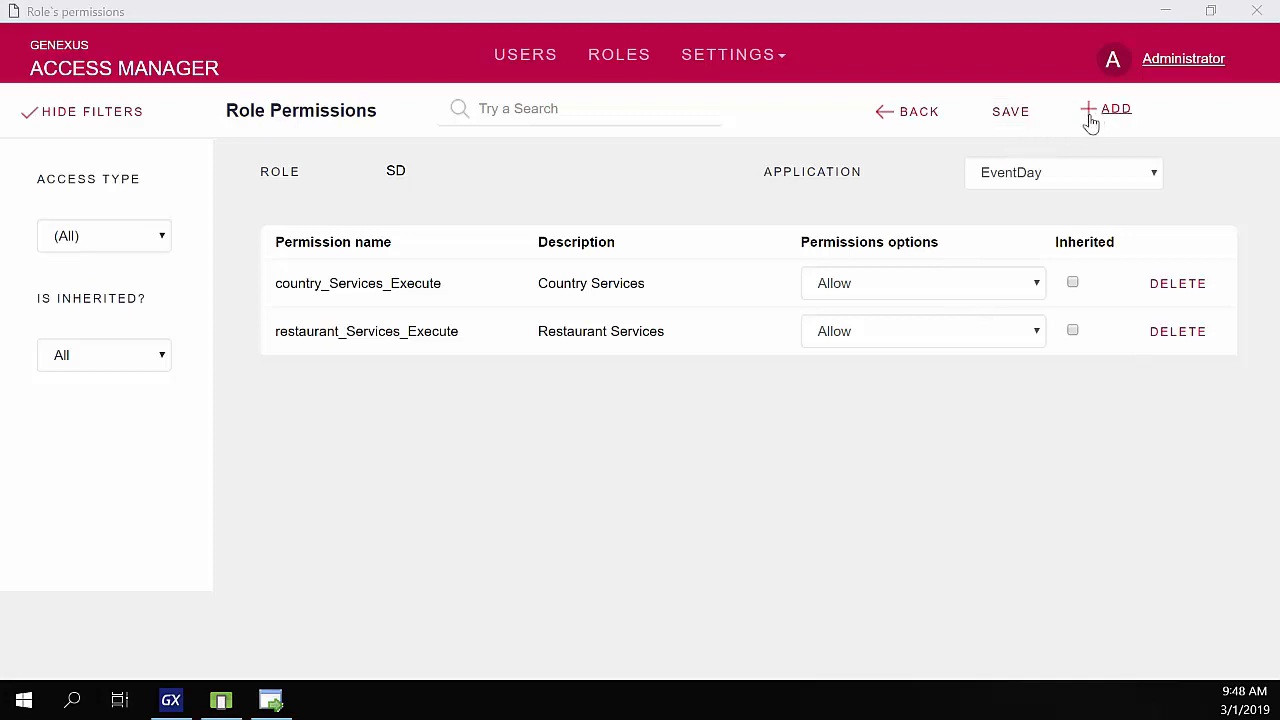
- Add country_Services_FullControl as well and save the SD role's permissions
click(1108, 118)
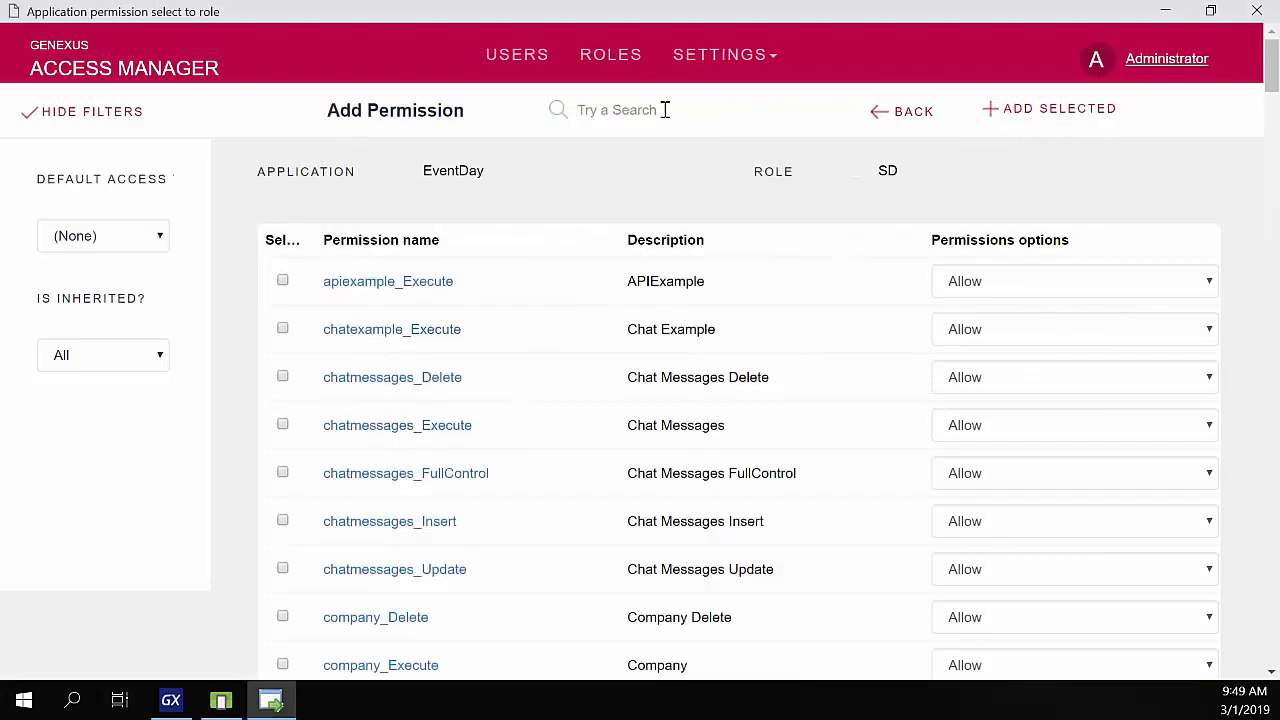
click(665, 110)
text(countr)
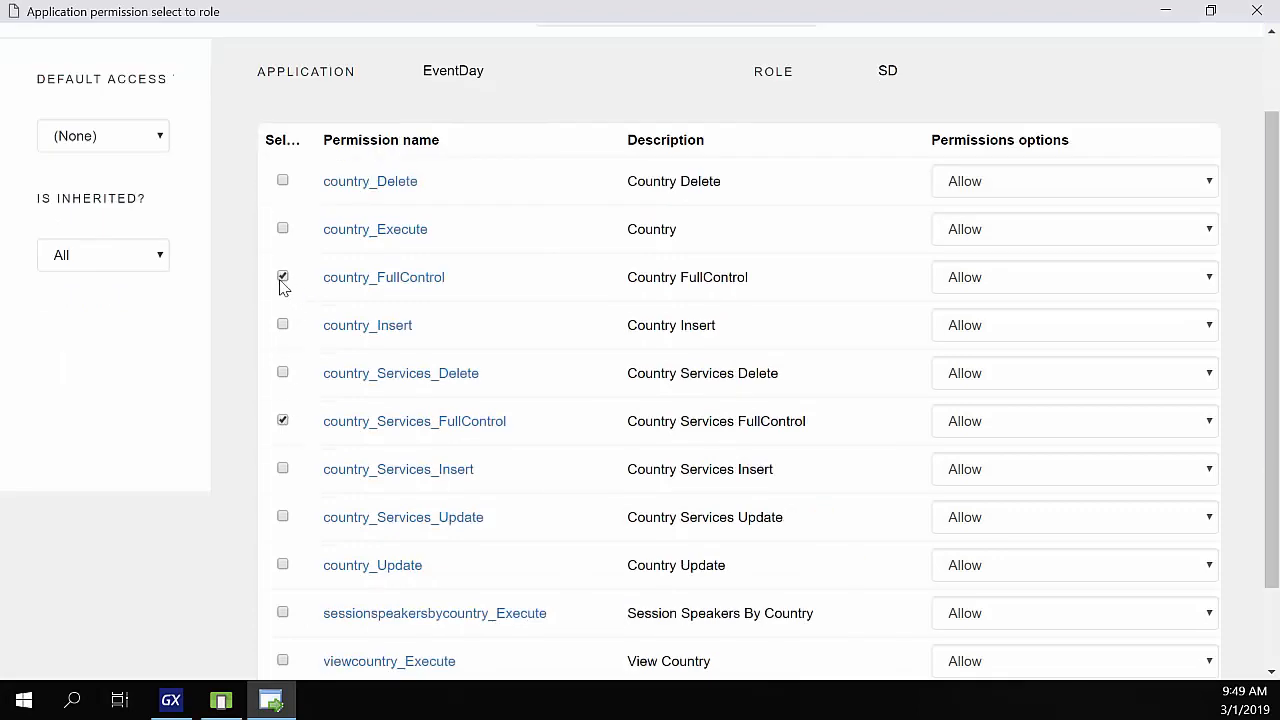
click(282, 277)
scroll(271, 574, up, 2)
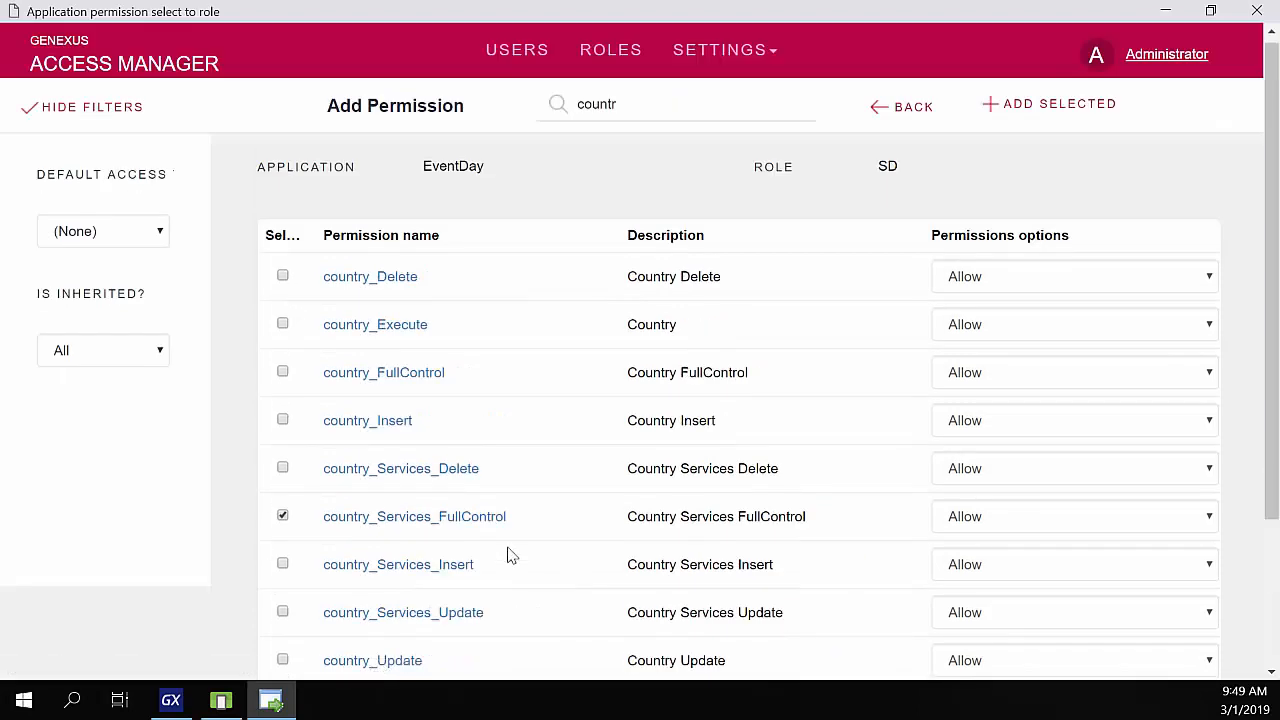
click(1050, 120)
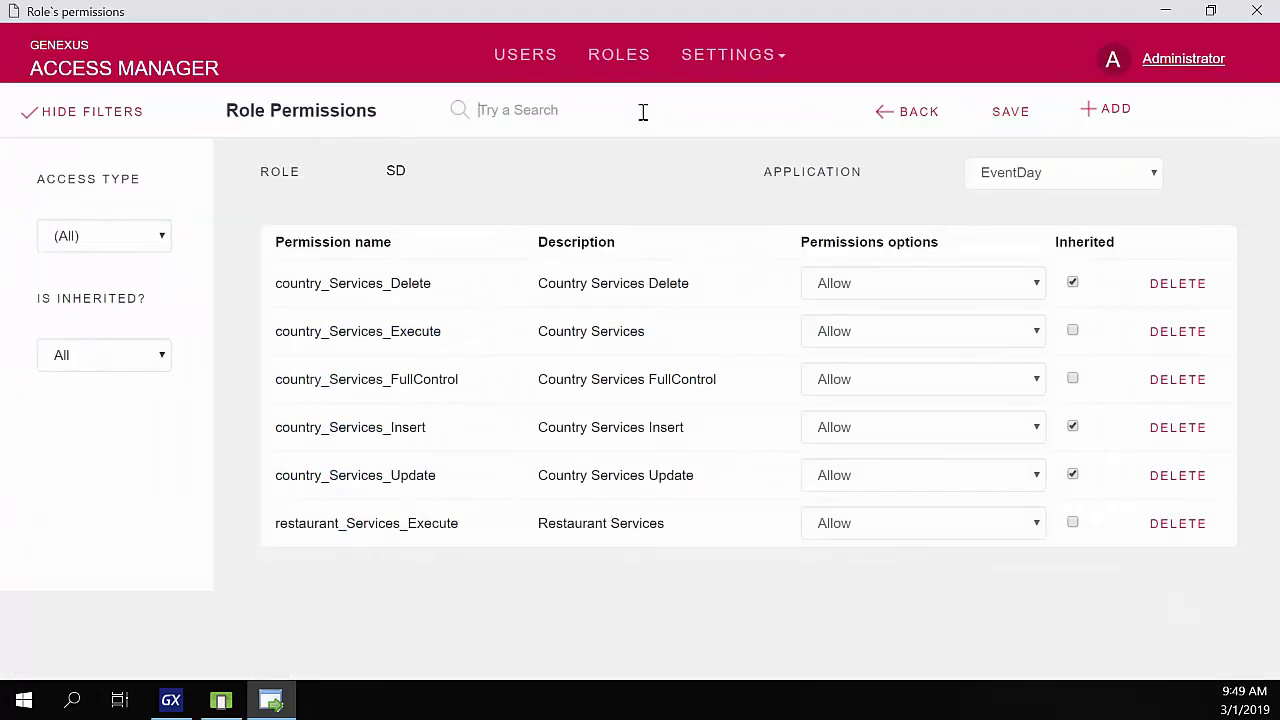
click(991, 118)
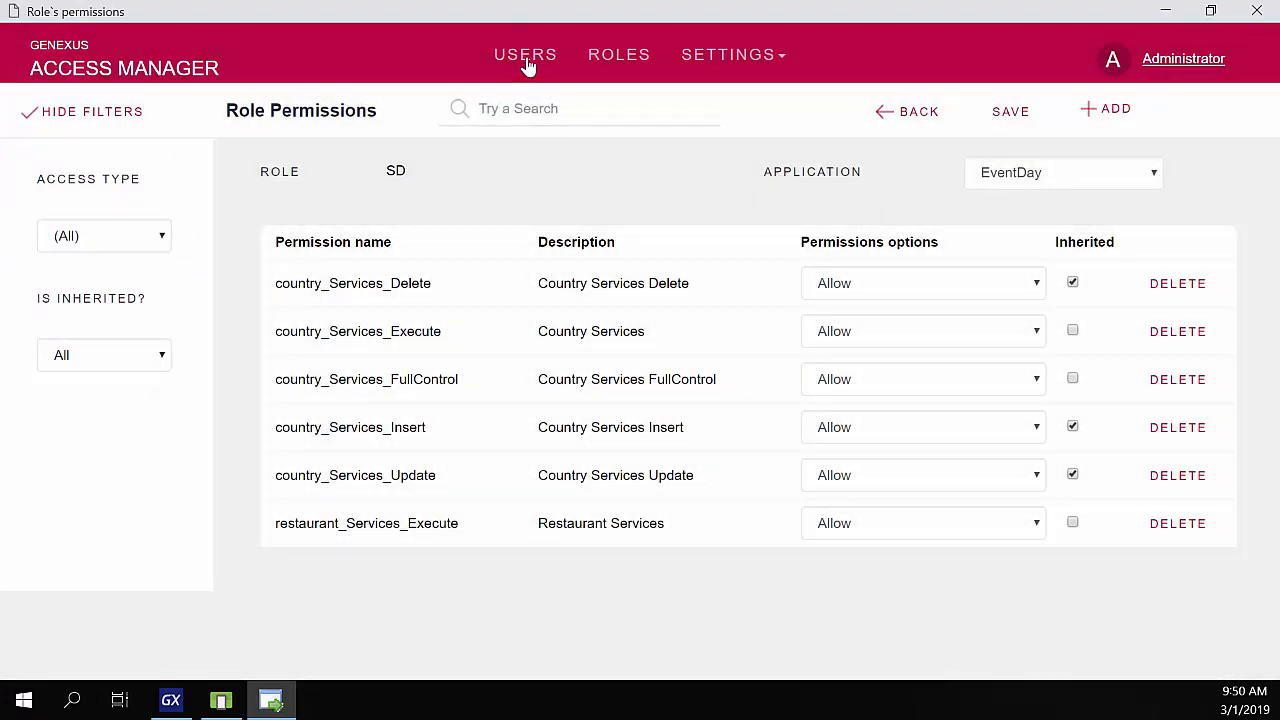
- Assign the SD role to the training user through that user's Roles page
click(526, 58)
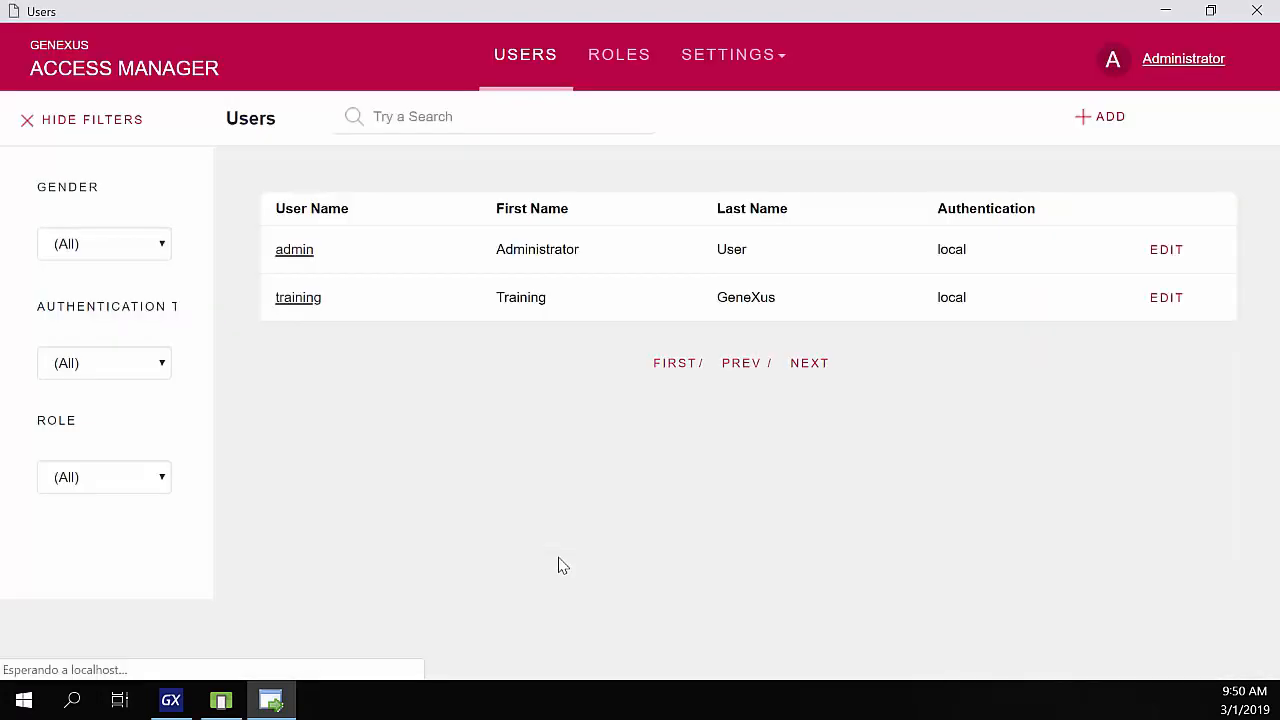
click(297, 306)
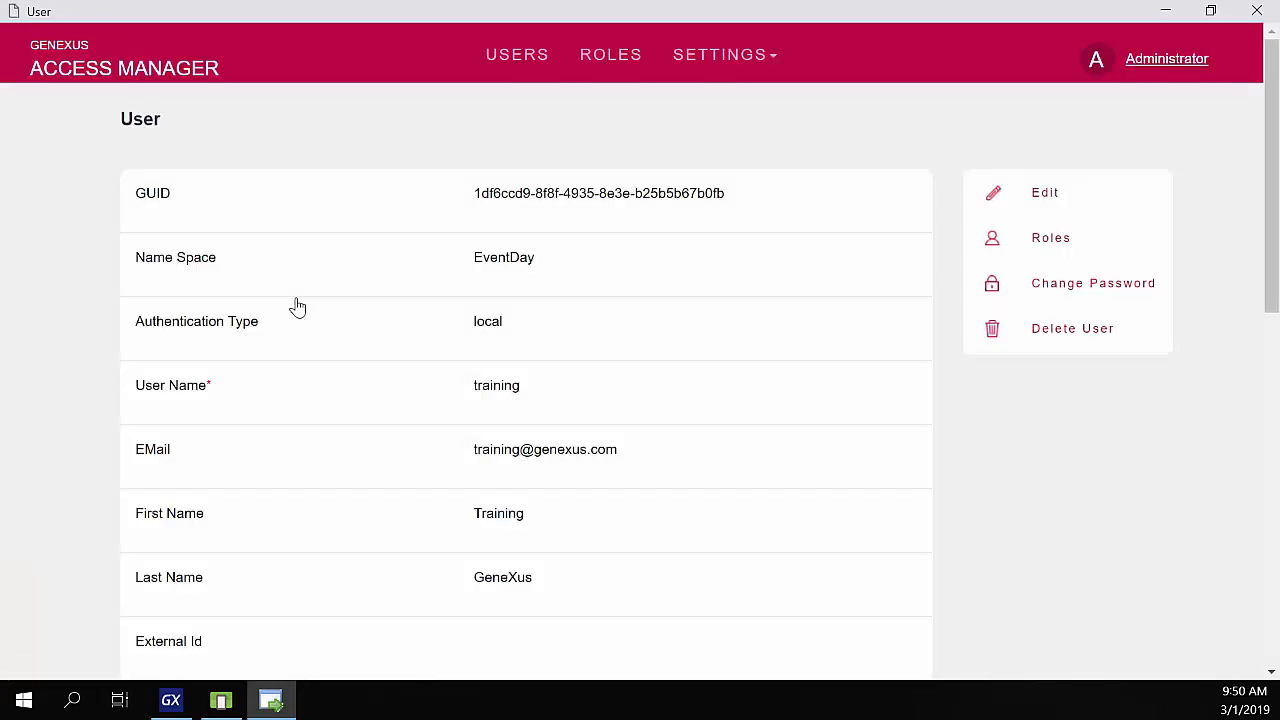
click(1058, 247)
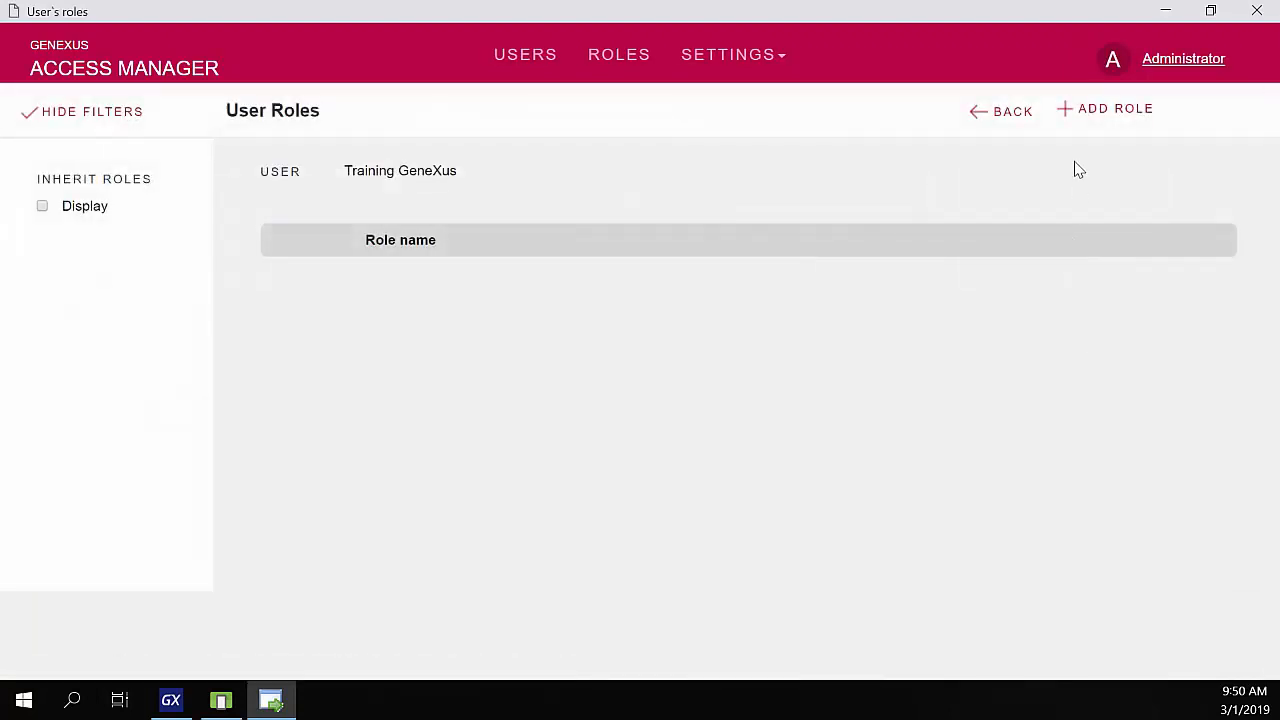
click(1089, 116)
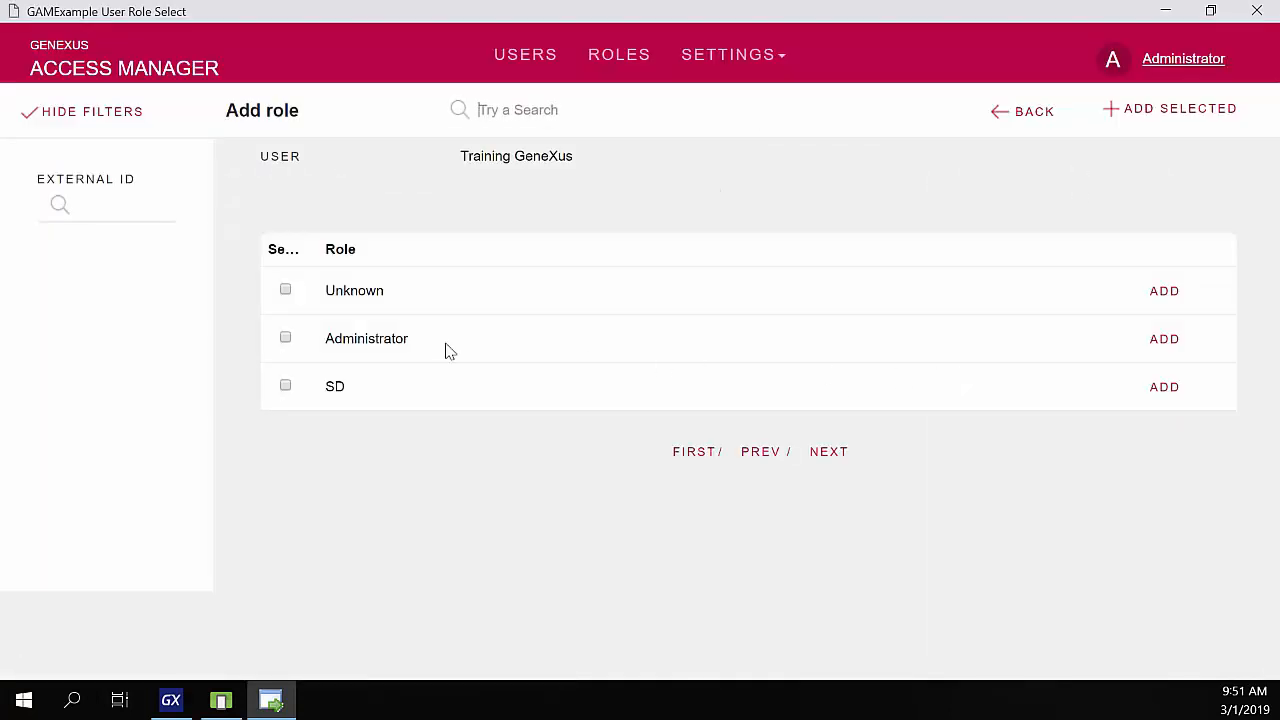
click(286, 388)
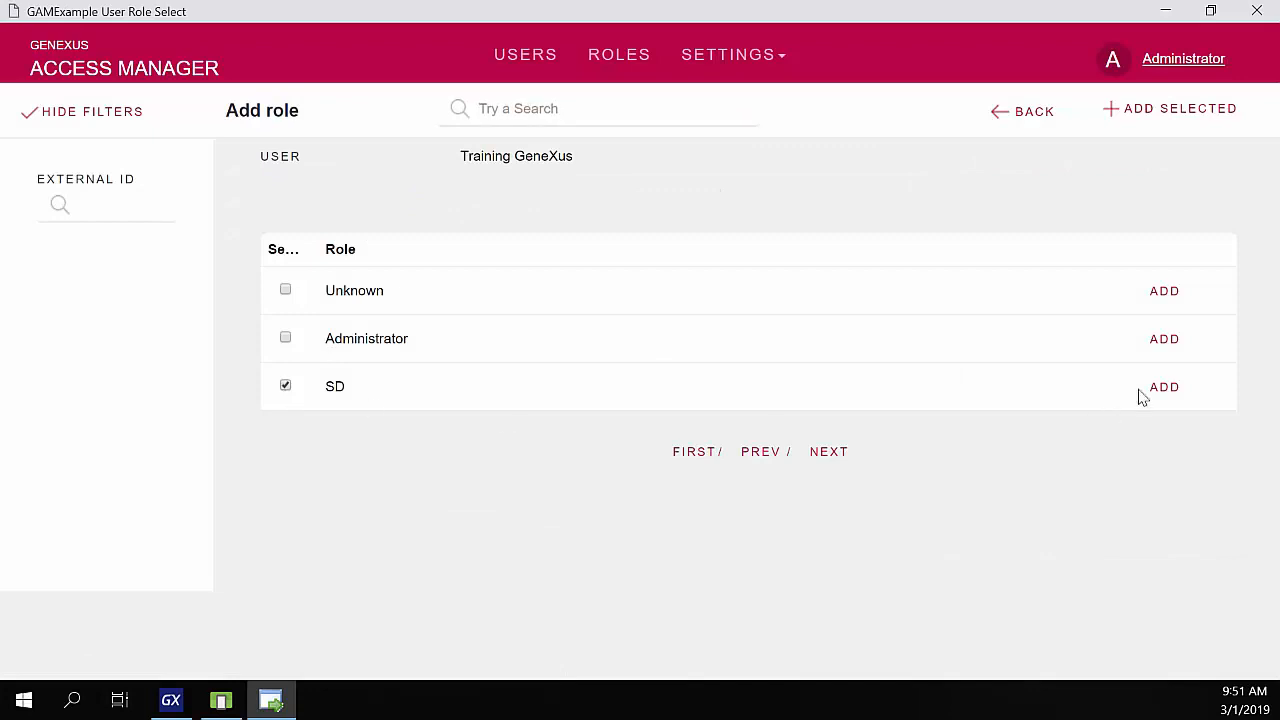
click(1160, 112)
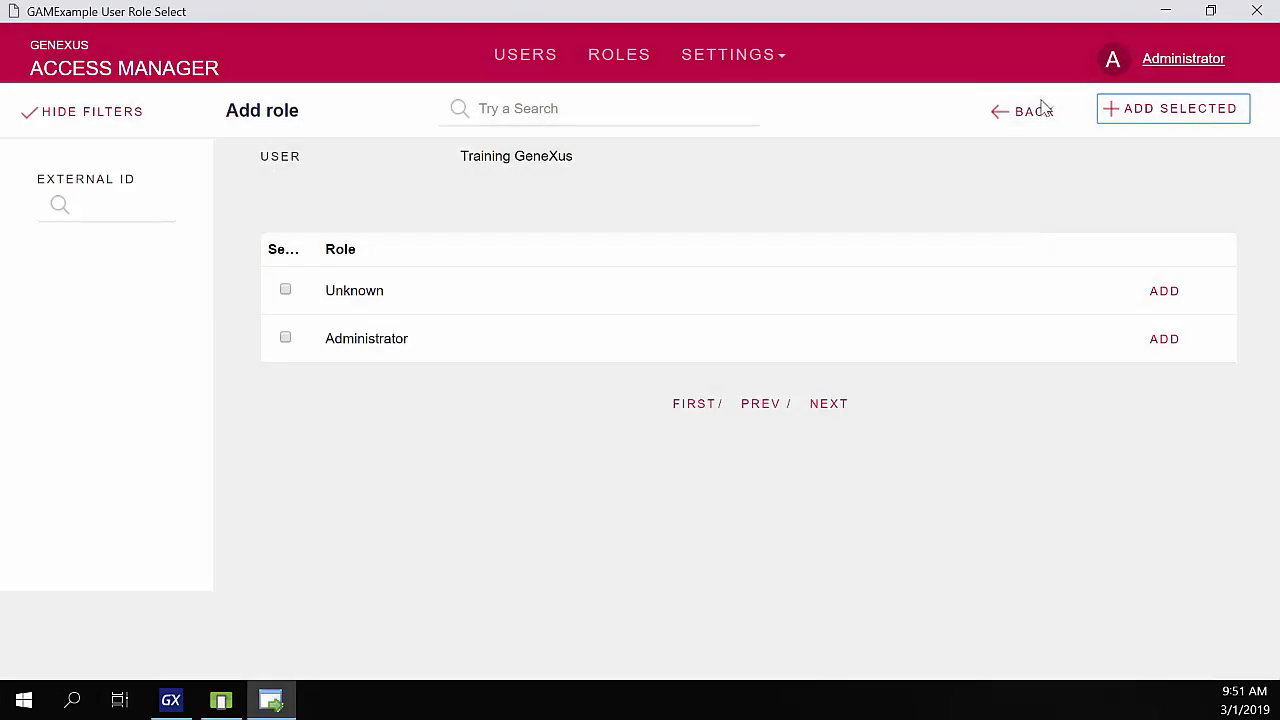
click(1041, 119)
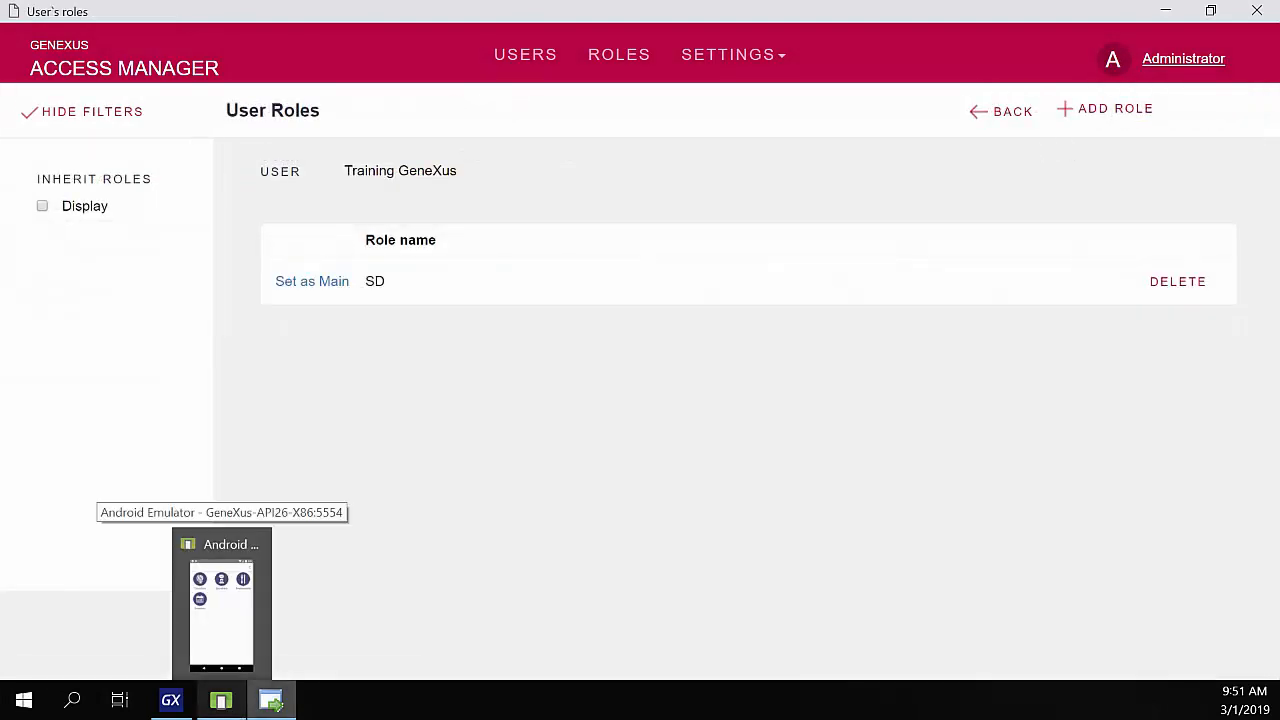
- In the emulator, open Countries and its new-country form, then back out to the main menu
click(232, 710)
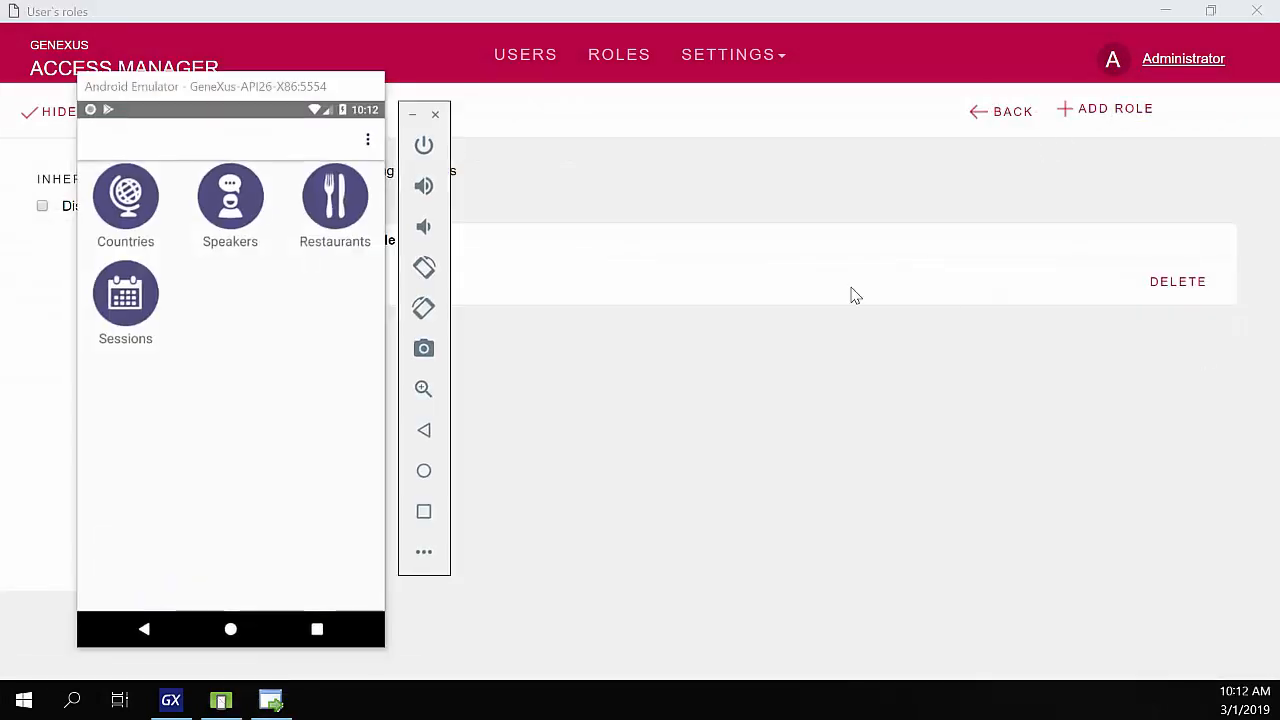
click(240, 302)
click(140, 213)
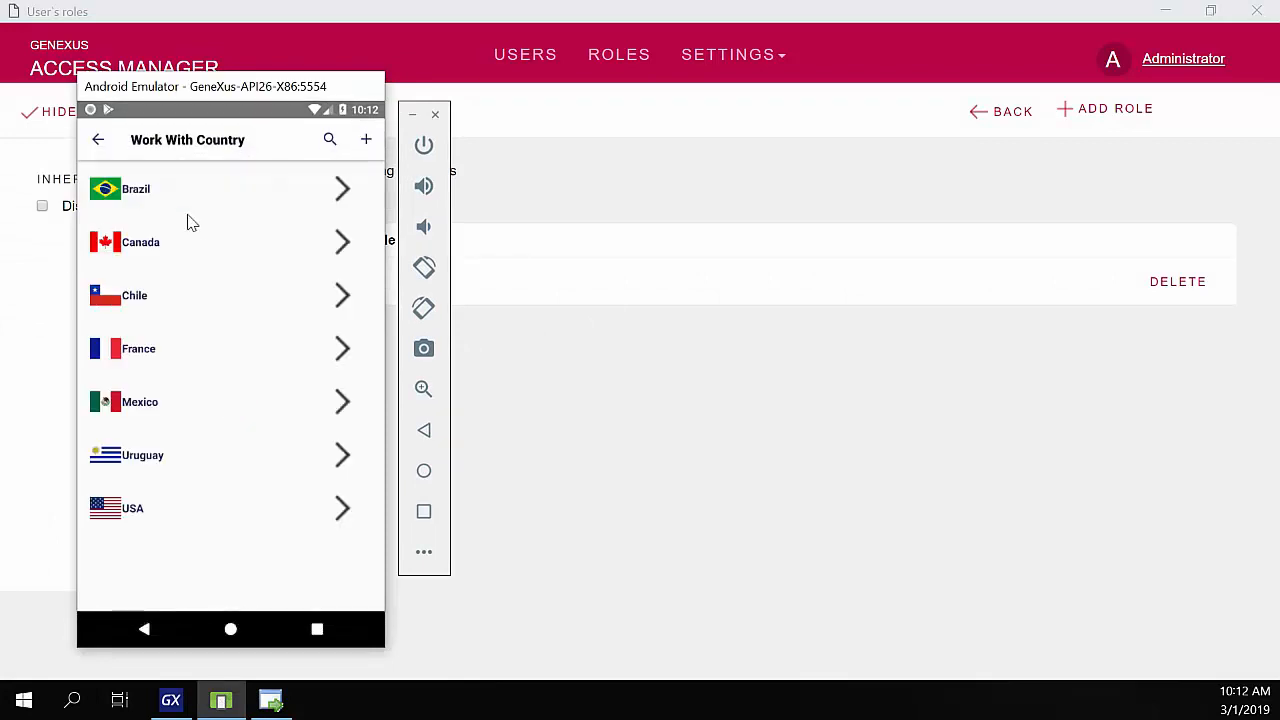
click(367, 142)
click(99, 141)
click(99, 141)
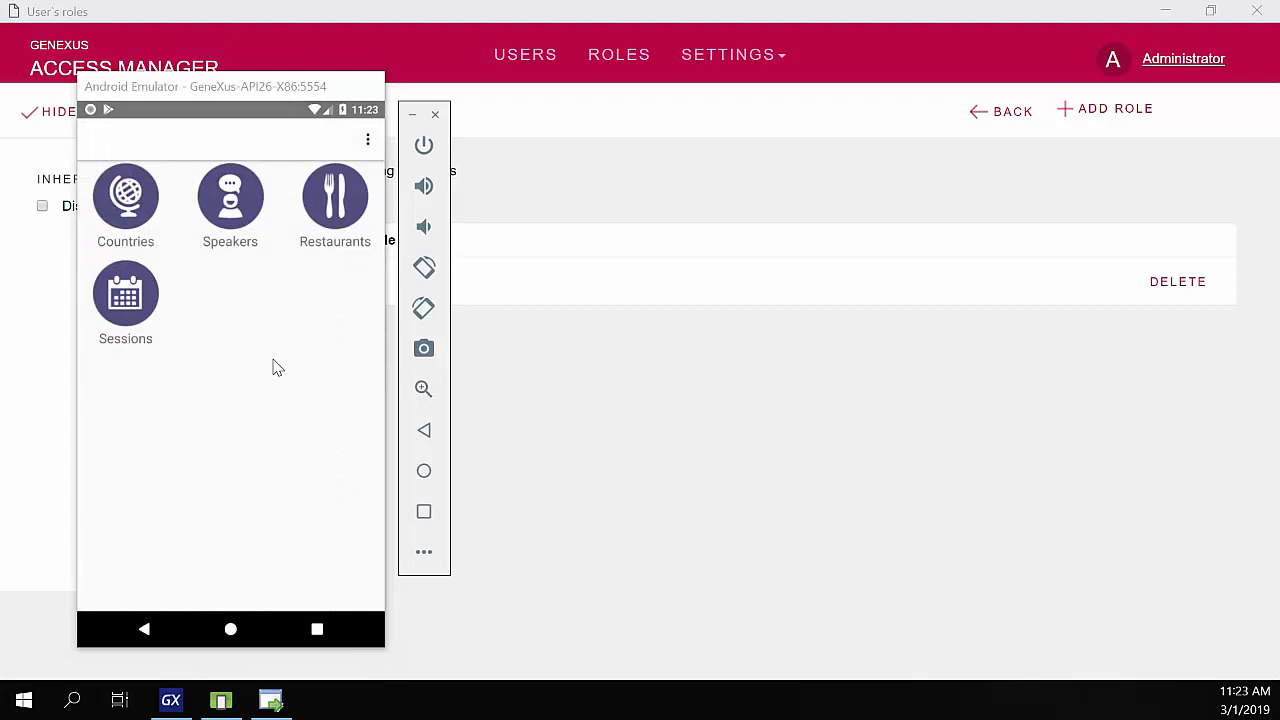
- Check that Speakers is still refused as Not Authorized and return to the main menu
click(235, 230)
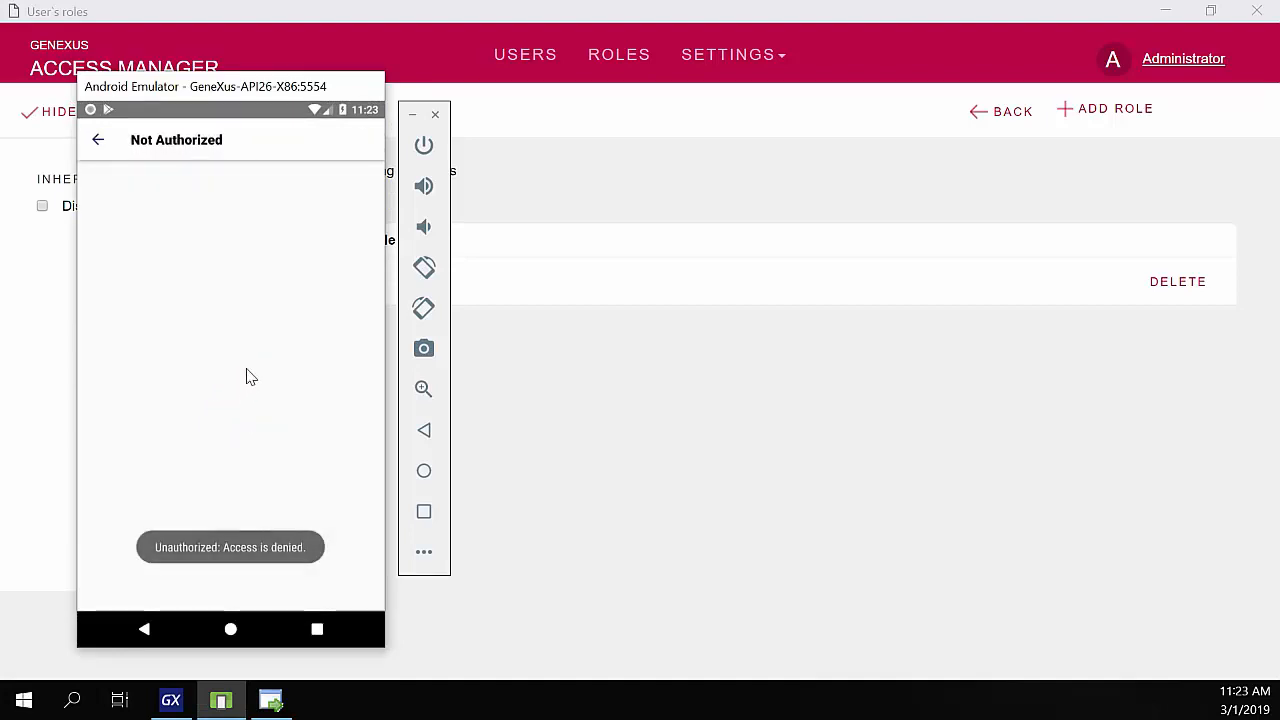
click(98, 141)
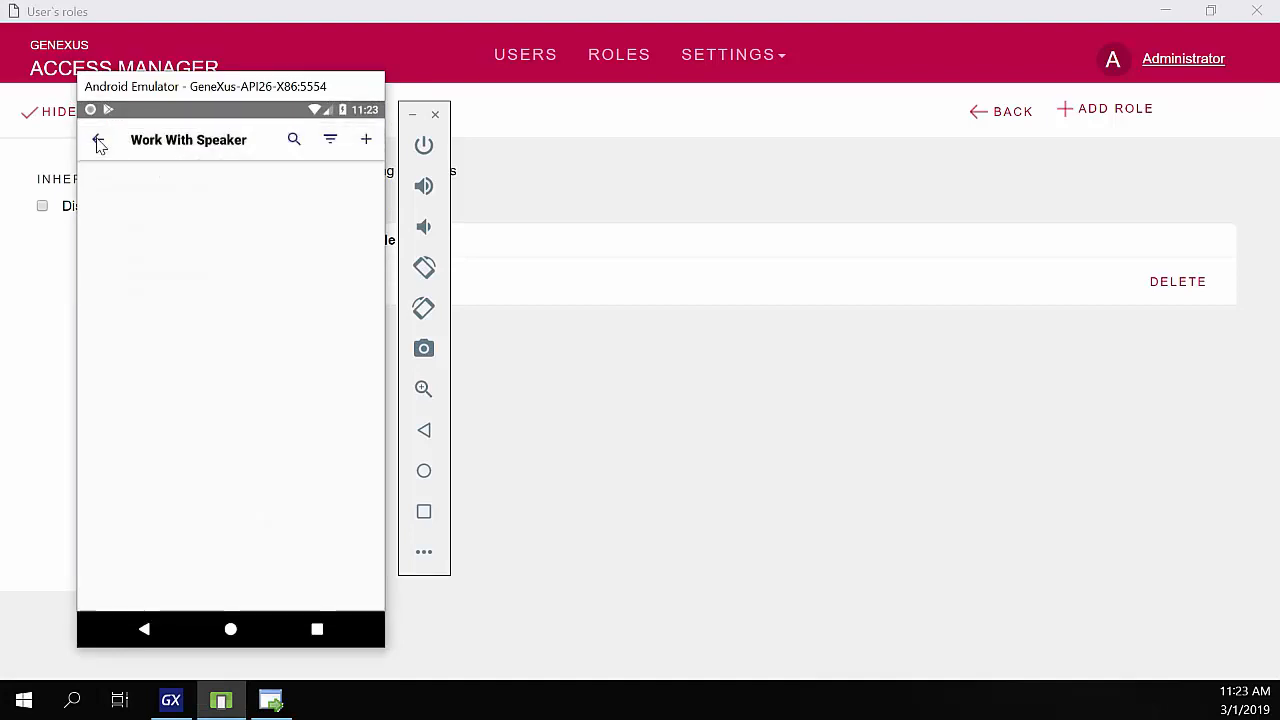
click(98, 141)
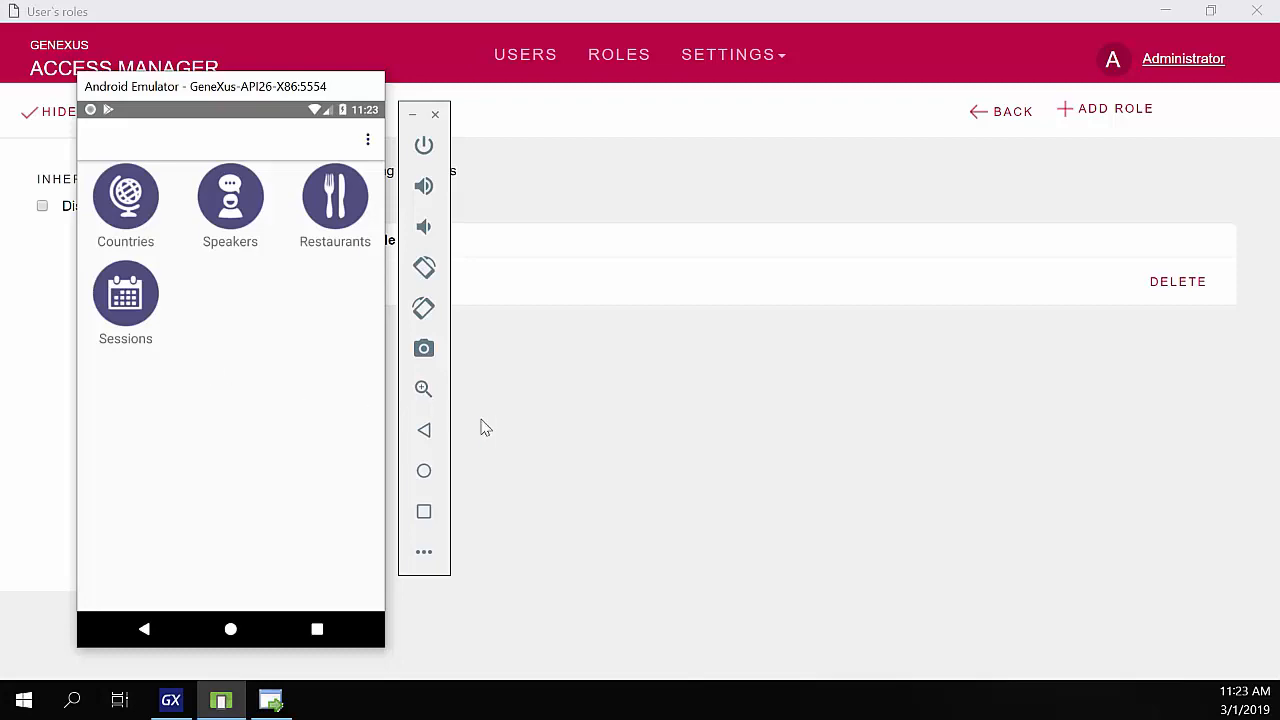
click(178, 703)
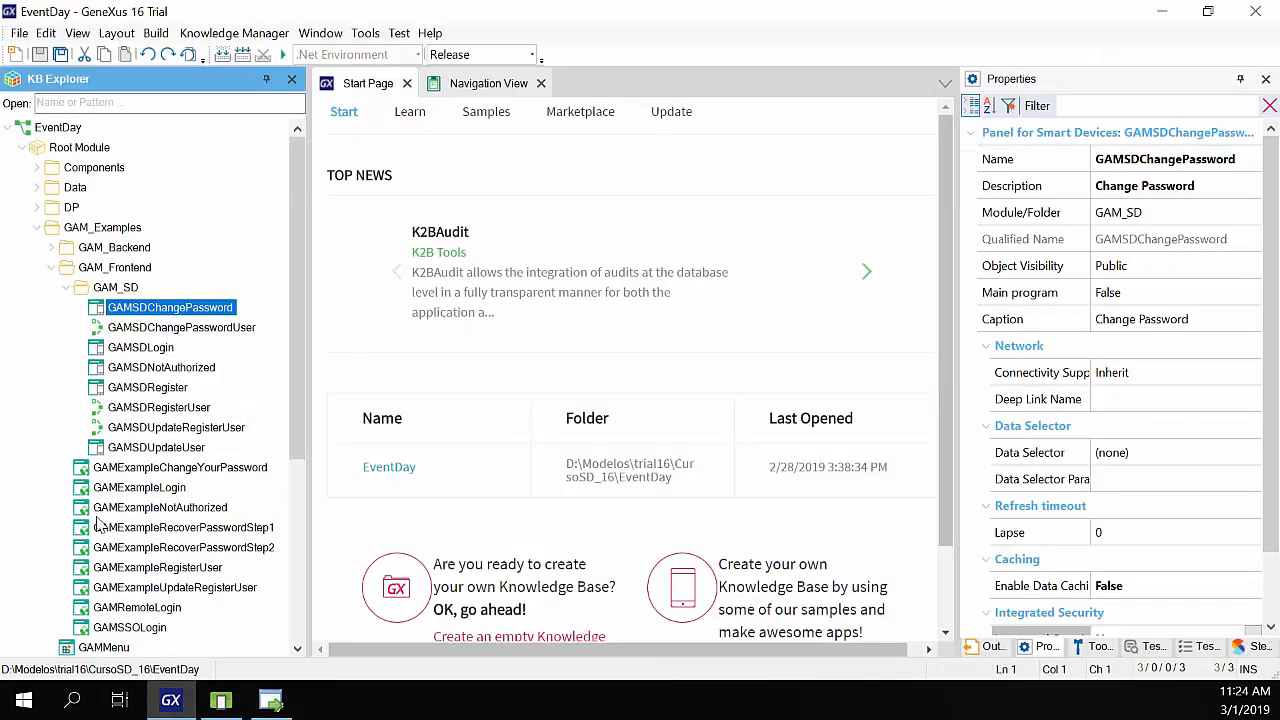
- Under the Speaker transaction, switch WorkWithDevicesSpeaker's Integrated Security Level from Authorization to Authentication
scroll(100, 530, down, 7)
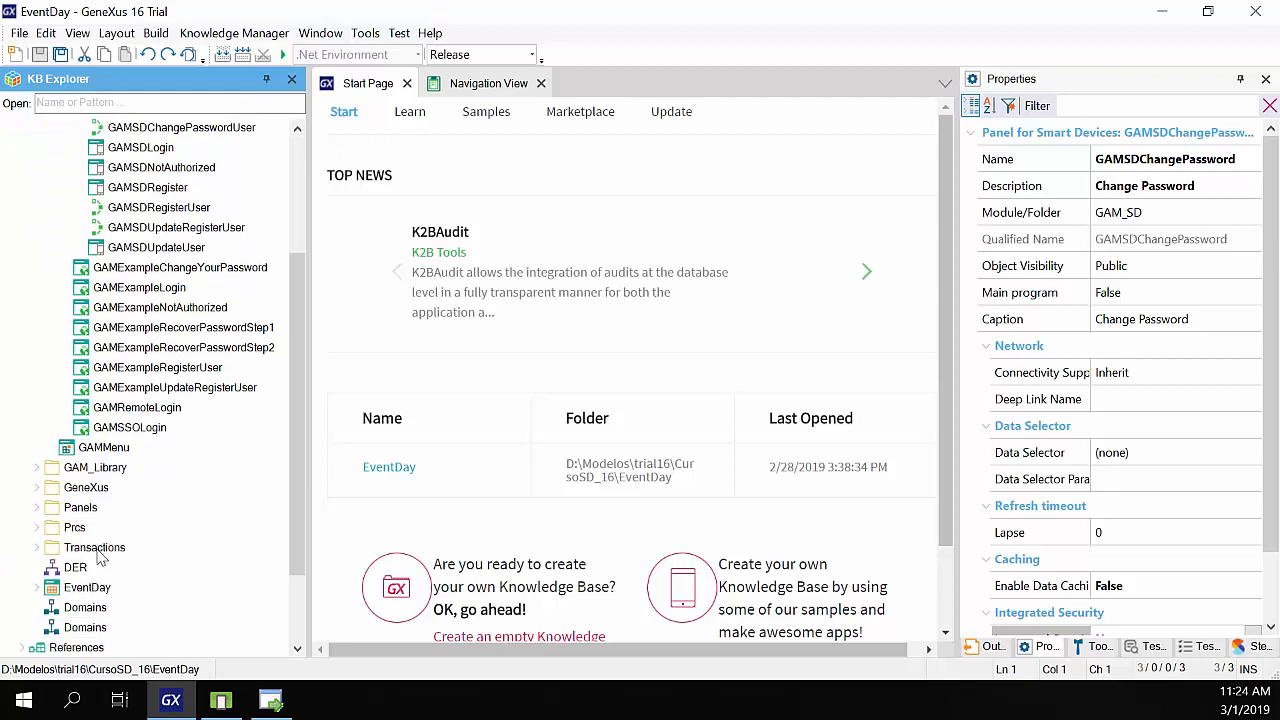
click(51, 407)
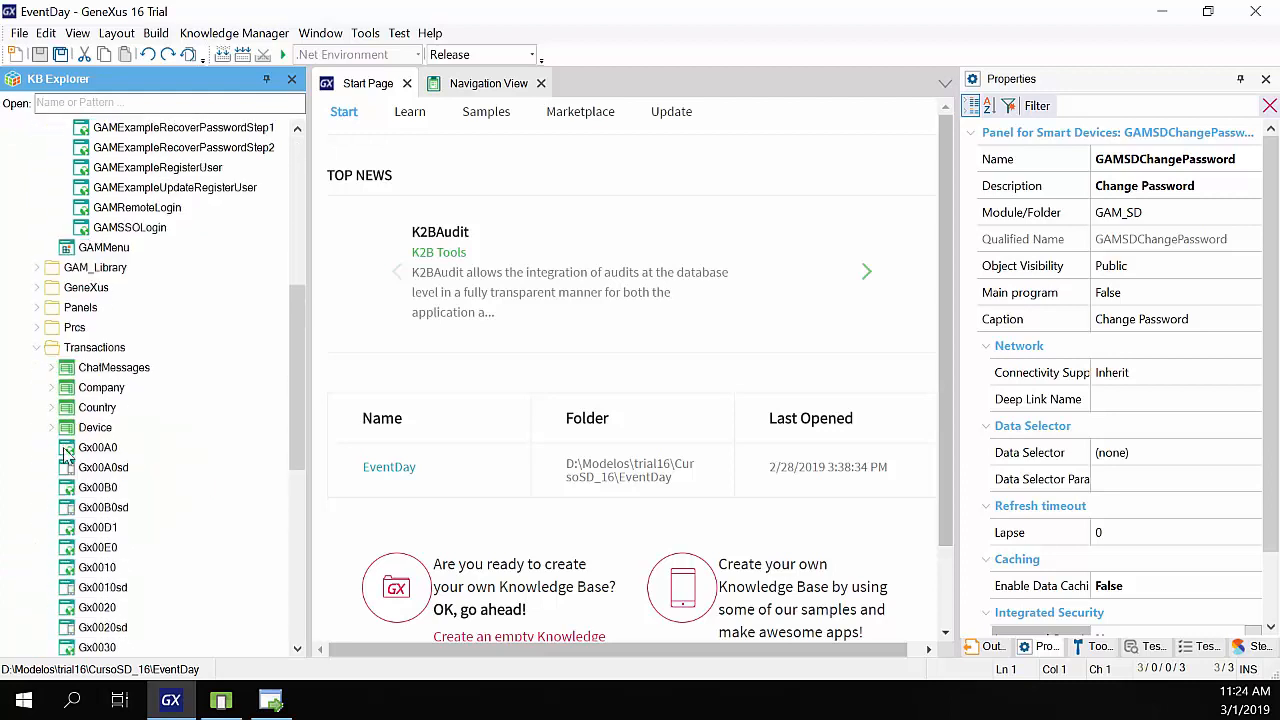
scroll(60, 590, down, 2)
scroll(62, 590, down, 4)
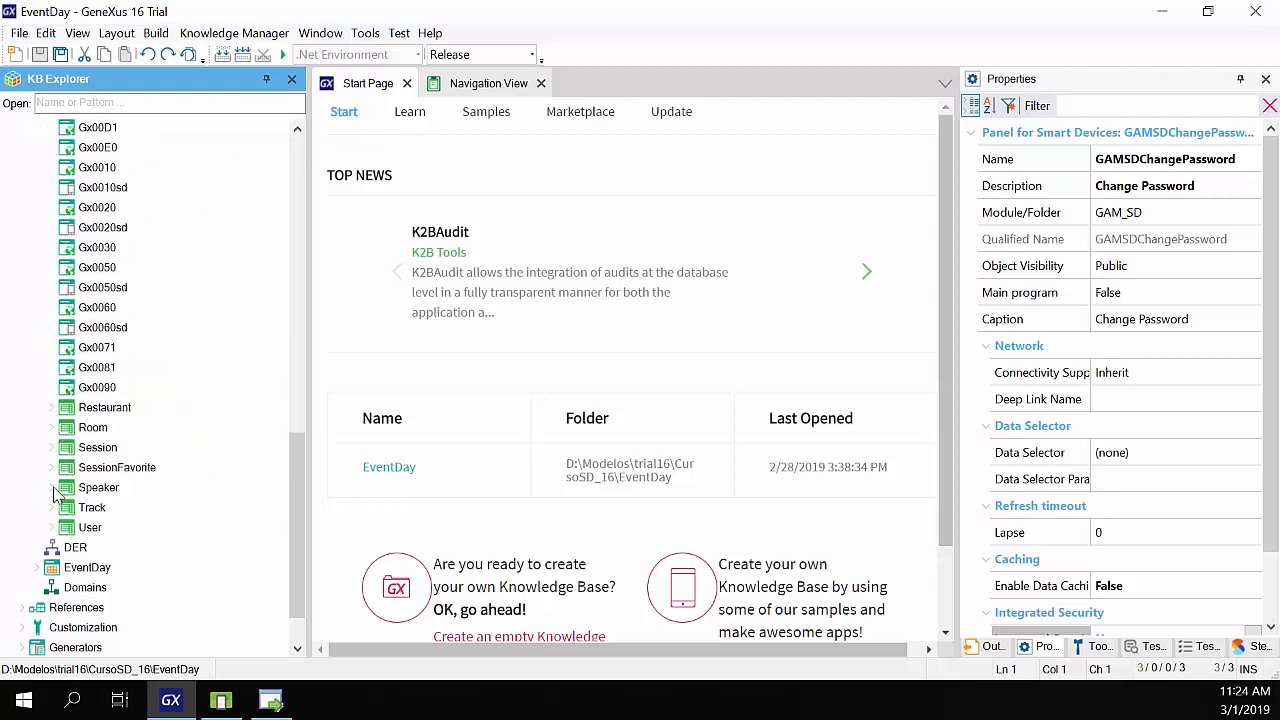
click(51, 487)
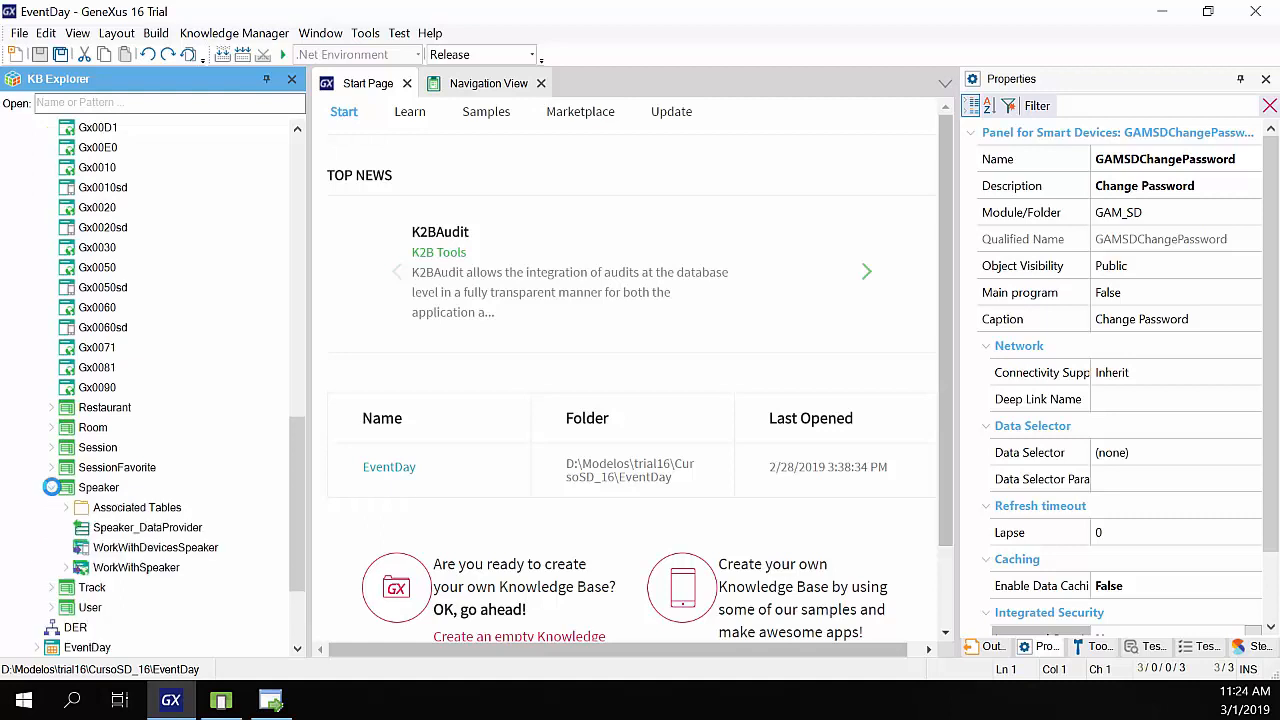
click(156, 549)
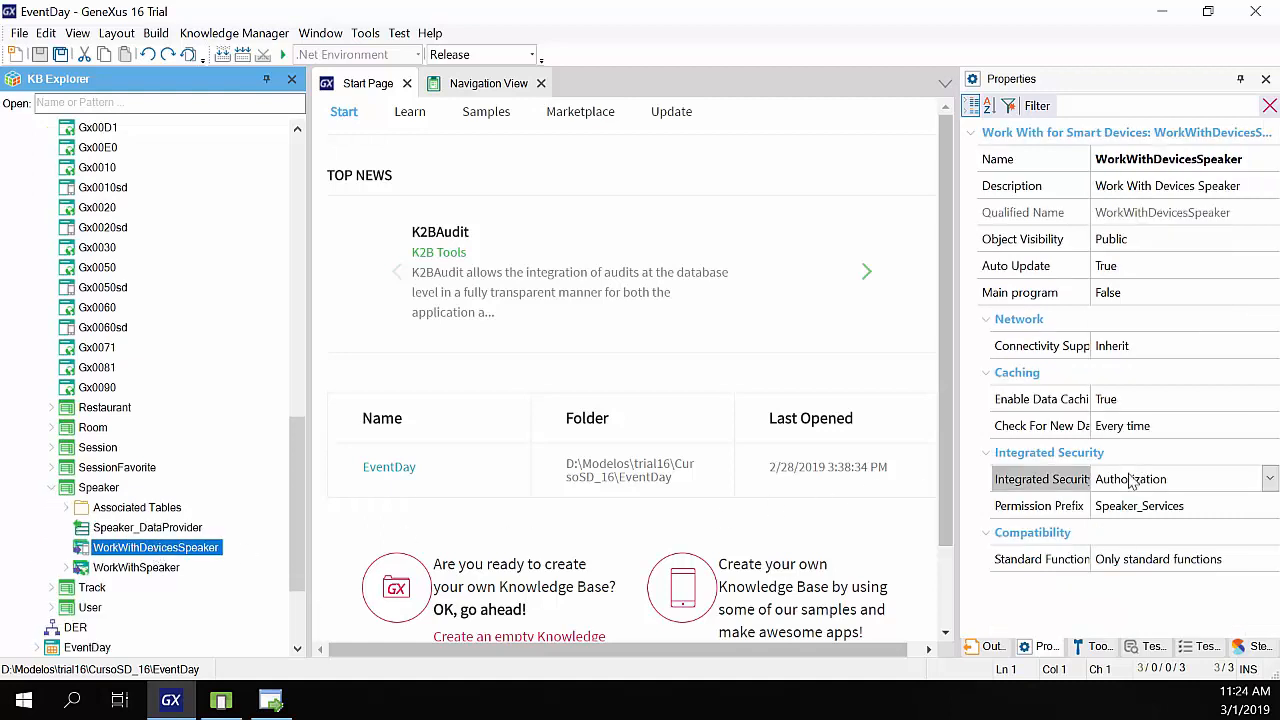
click(1268, 480)
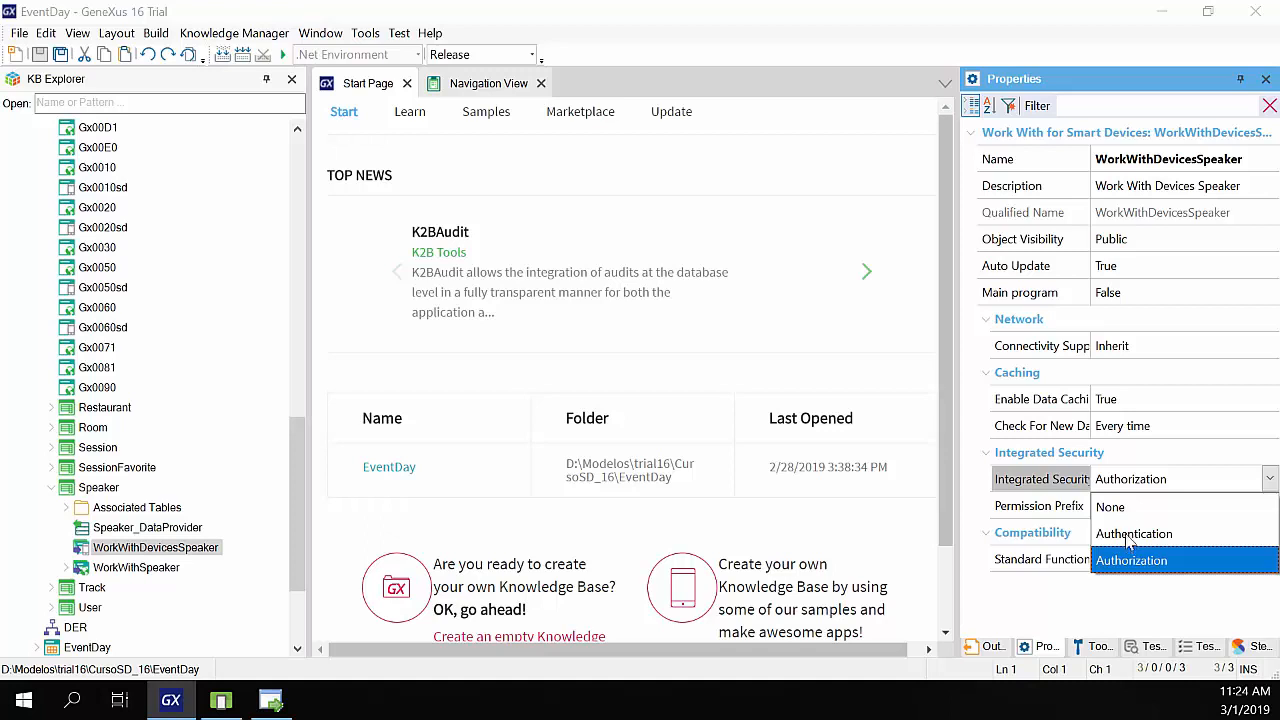
click(1130, 534)
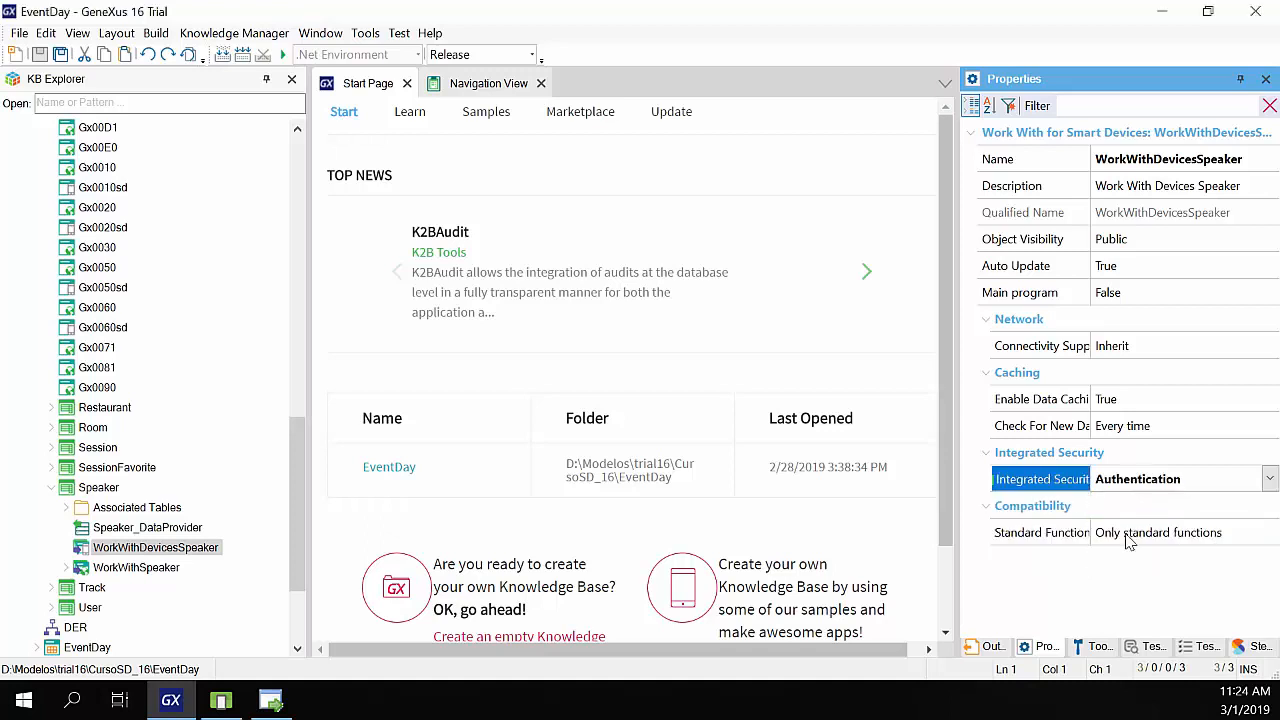
scroll(238, 530, down, 2)
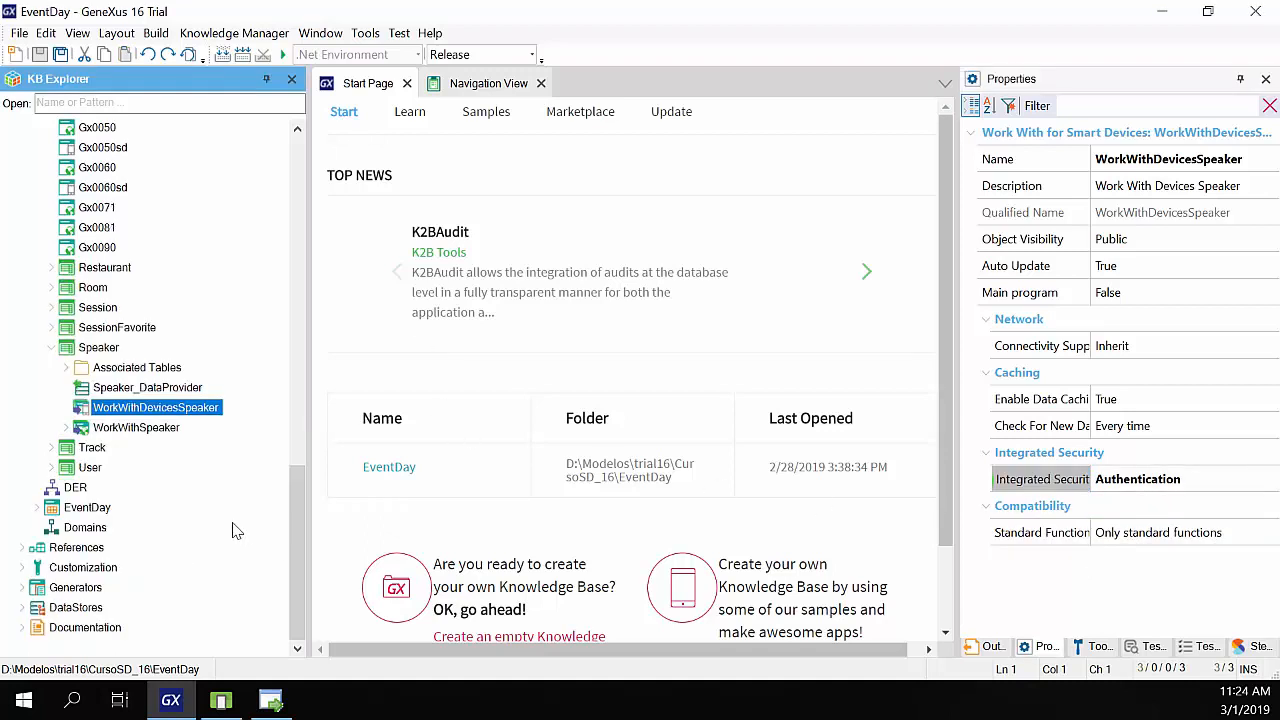
- Build and run the EventDay menu object, then open Speakers in the Android emulator
right_click(104, 514)
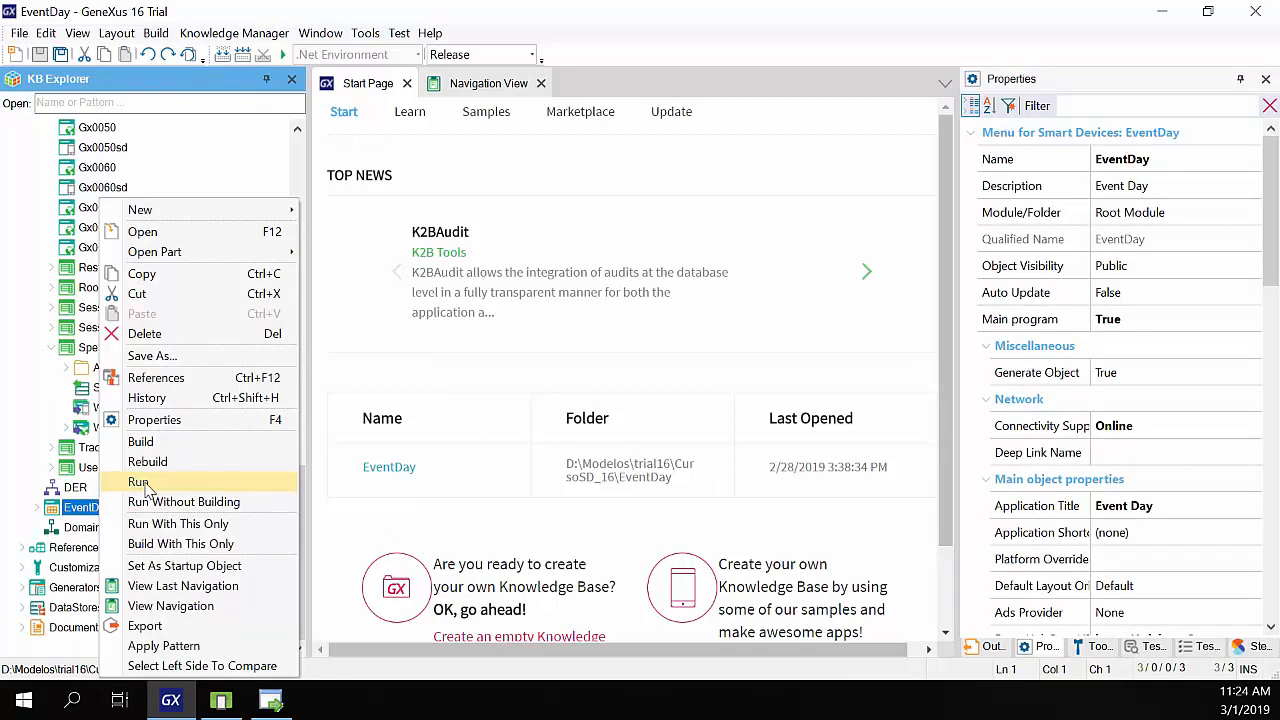
click(139, 482)
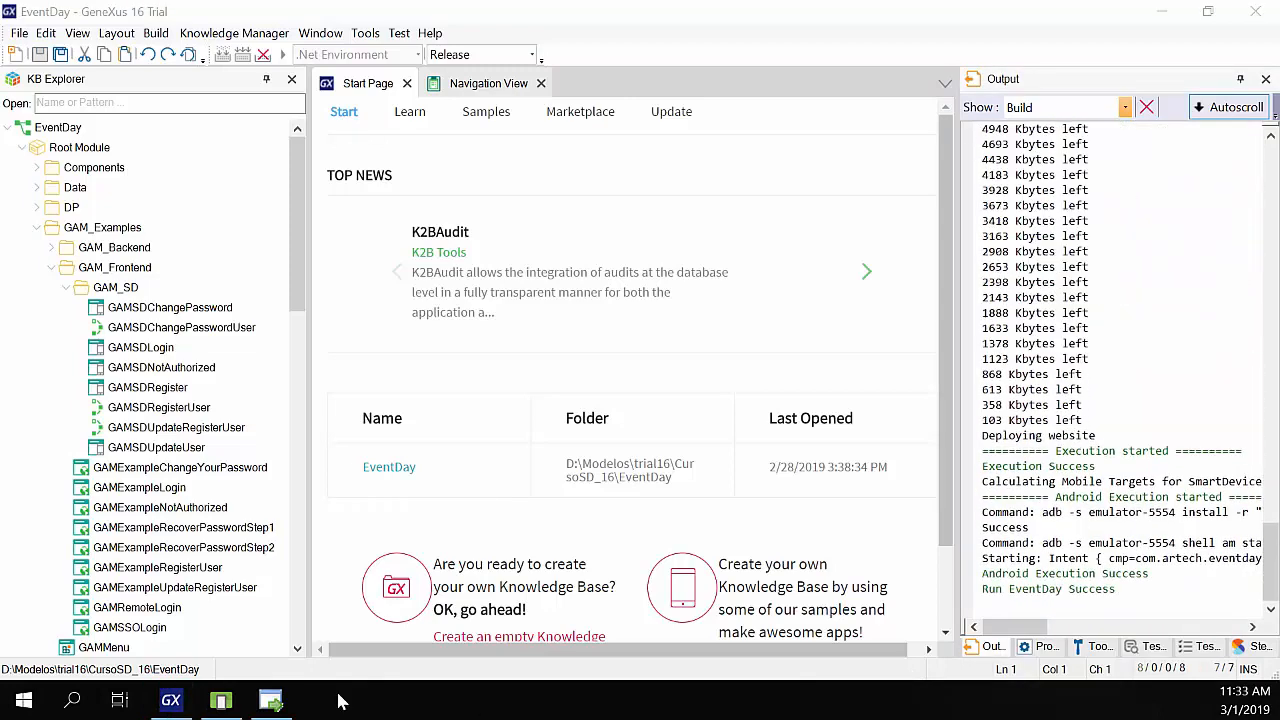
mouse_move(221, 700)
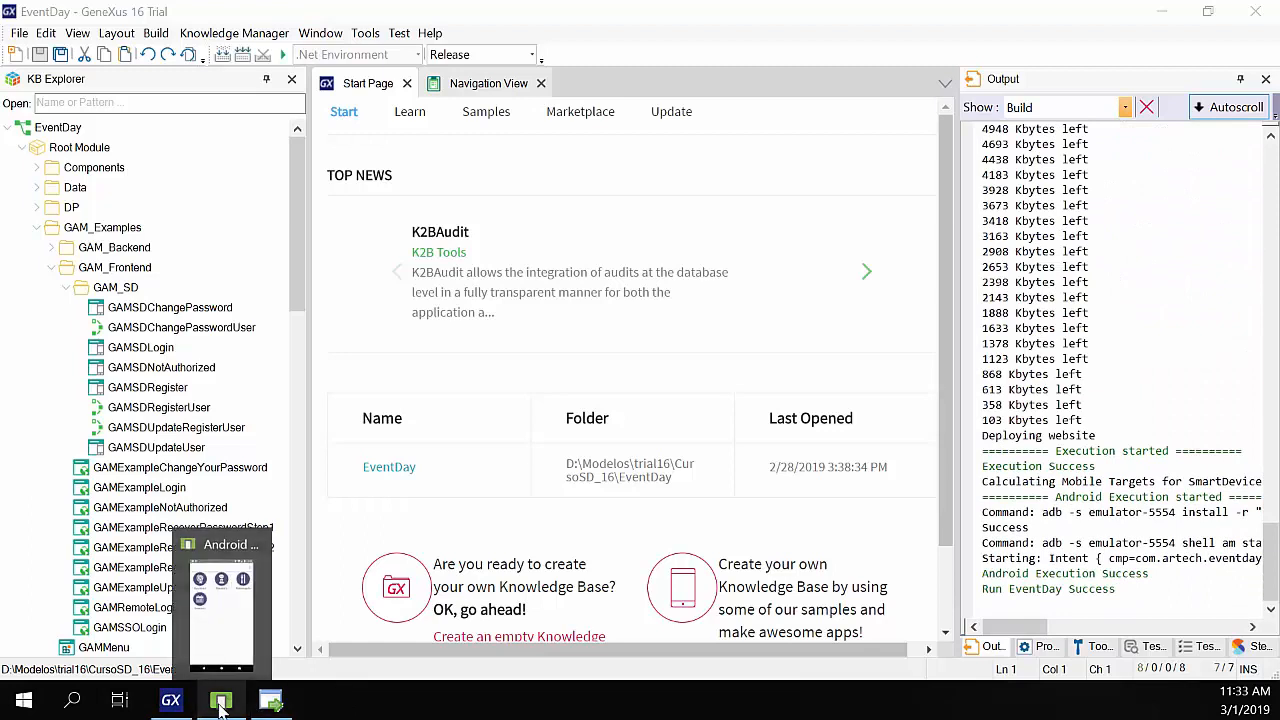
click(213, 580)
click(226, 234)
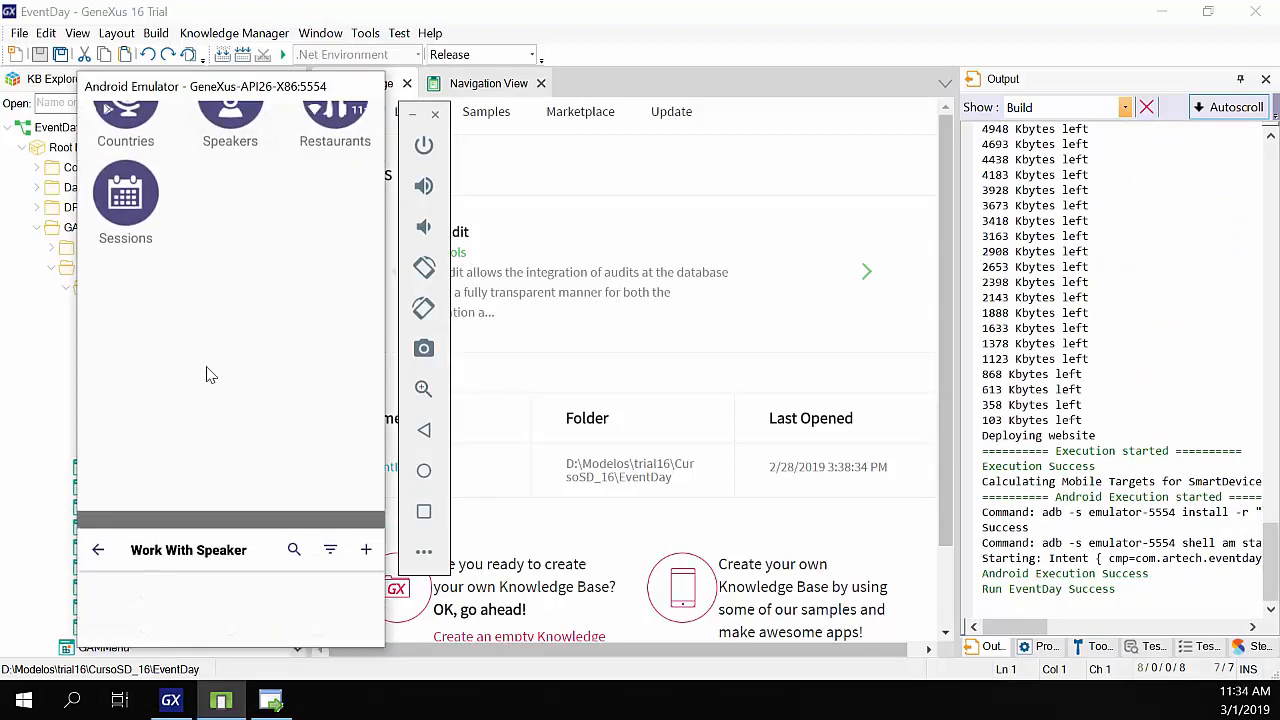